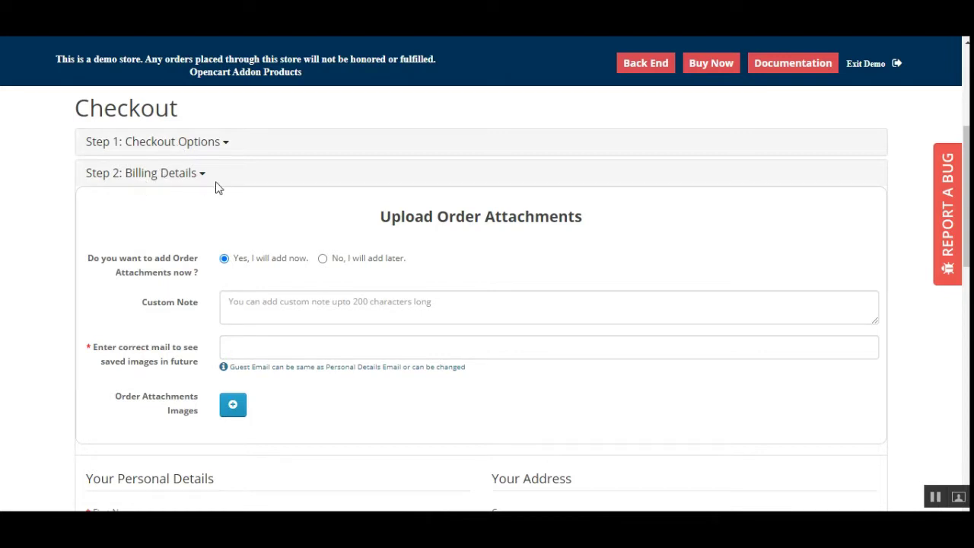
# Step: Look over the Upload Order Attachments heading, note field and e-mail field, then open account options
pyautogui.moveTo(399, 222); pyautogui.dragTo(601, 224)
pyautogui.click(603, 226)
pyautogui.click(289, 309)
pyautogui.click(274, 350)
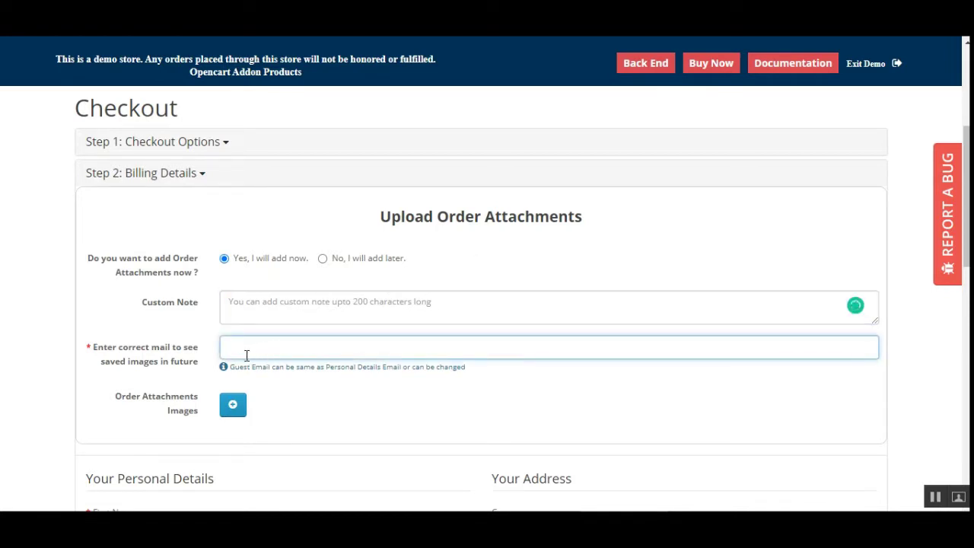
pyautogui.click(126, 384)
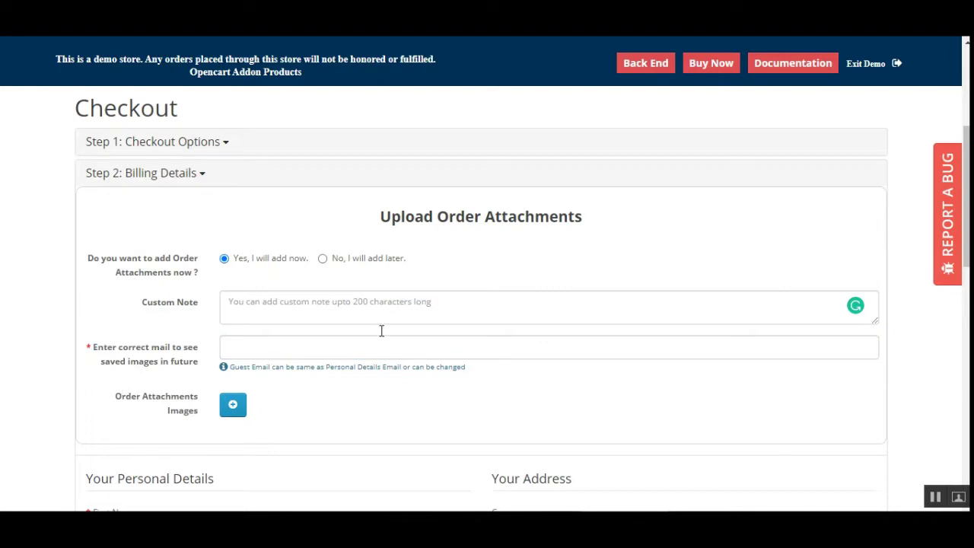
pyautogui.scroll(3, 924, 135)
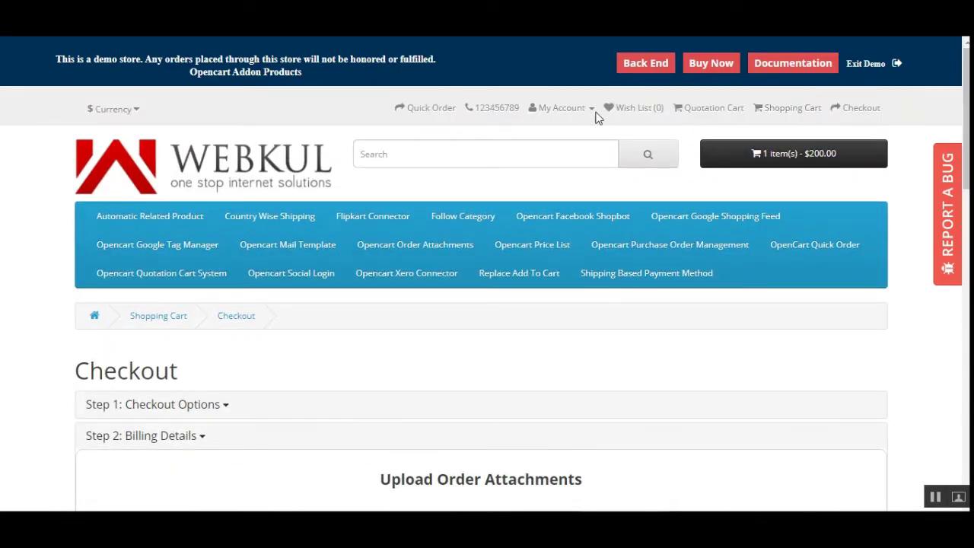
pyautogui.click(591, 111)
pyautogui.moveTo(965, 112); pyautogui.dragTo(966, 216)
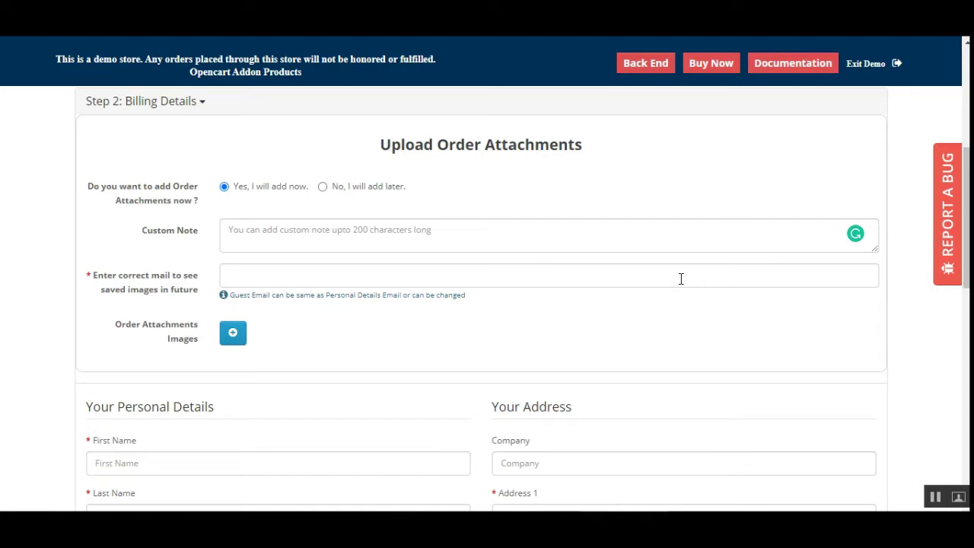
# Step: Enter the guest's e-mail address in the saved-images e-mail field
pyautogui.click(273, 275)
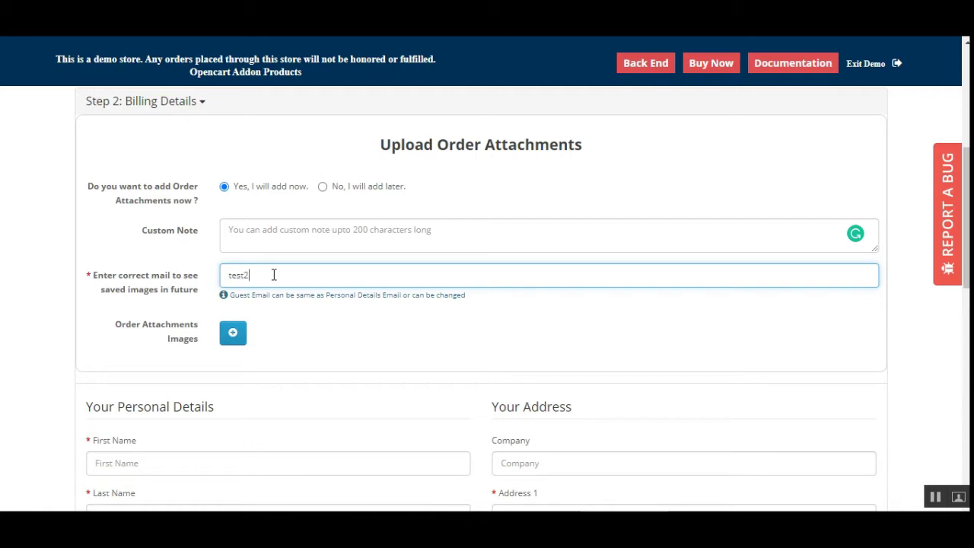
# Step: Add an image slot, upload a screenshot and attach it to the order
pyautogui.click(235, 344)
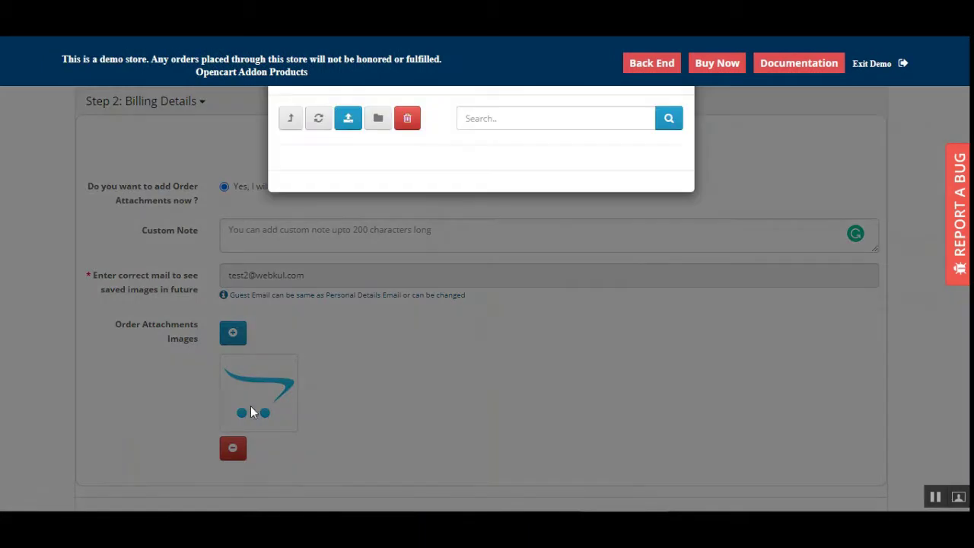
pyautogui.click(348, 122)
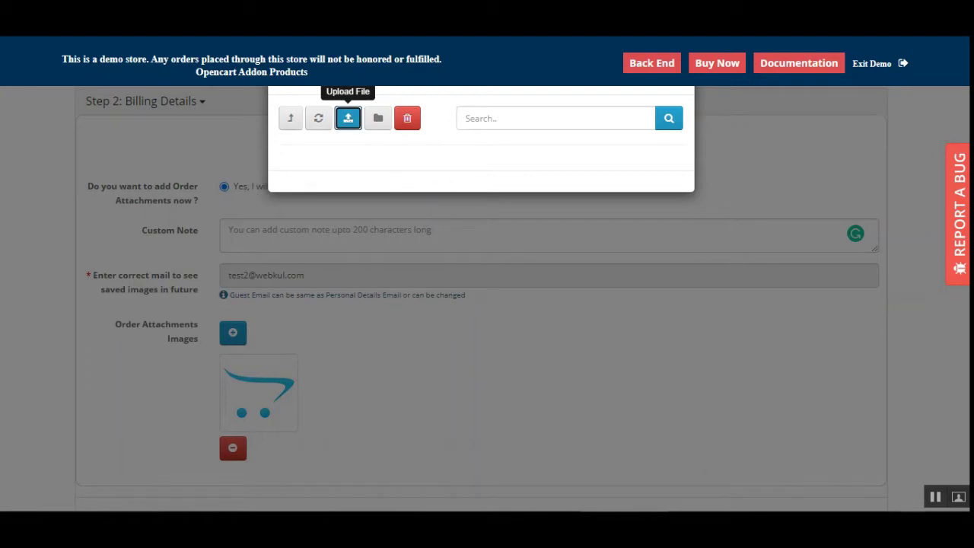
pyautogui.click(318, 202)
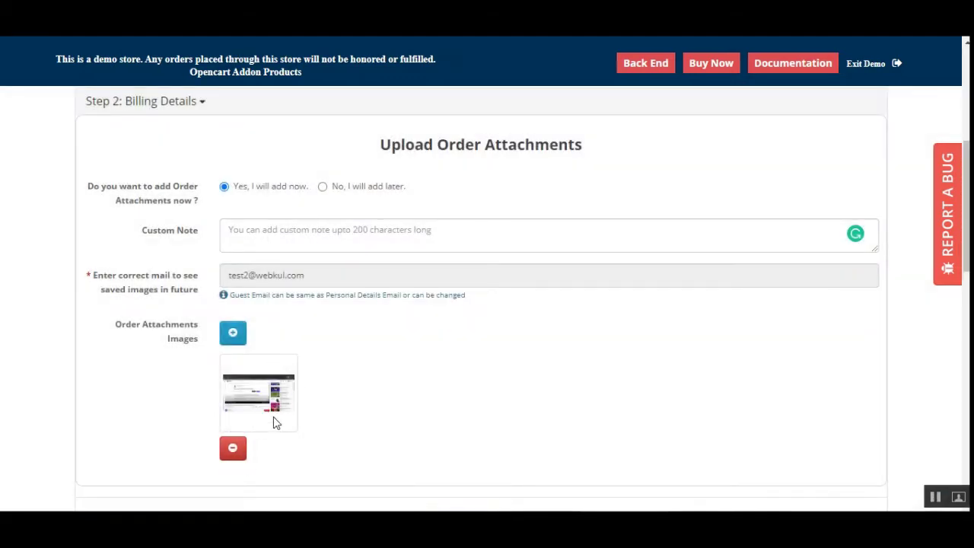
pyautogui.scroll(-3, 238, 440)
# Step: Select 'No, I will add later.' so the note, e-mail and image fields disappear
pyautogui.scroll(-3, 153, 358)
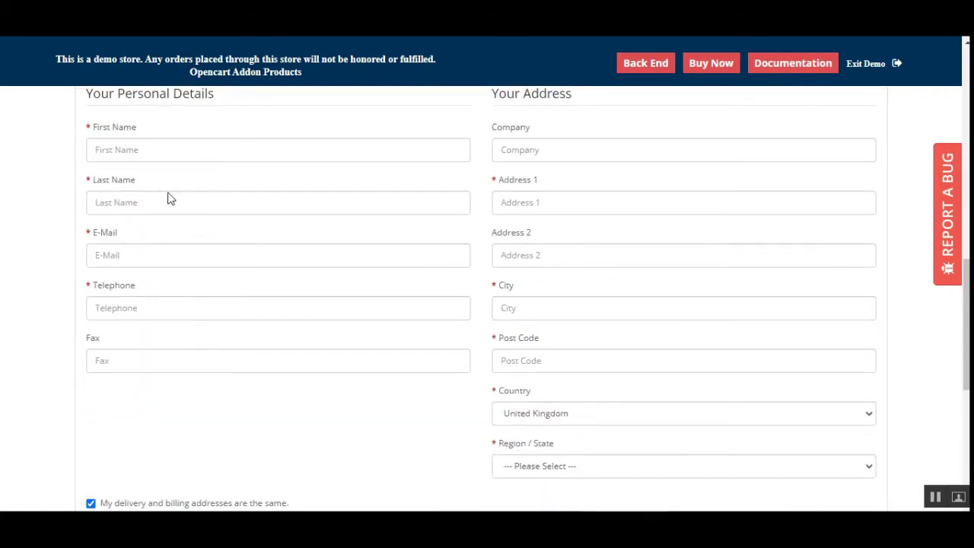
pyautogui.scroll(-2, 209, 392)
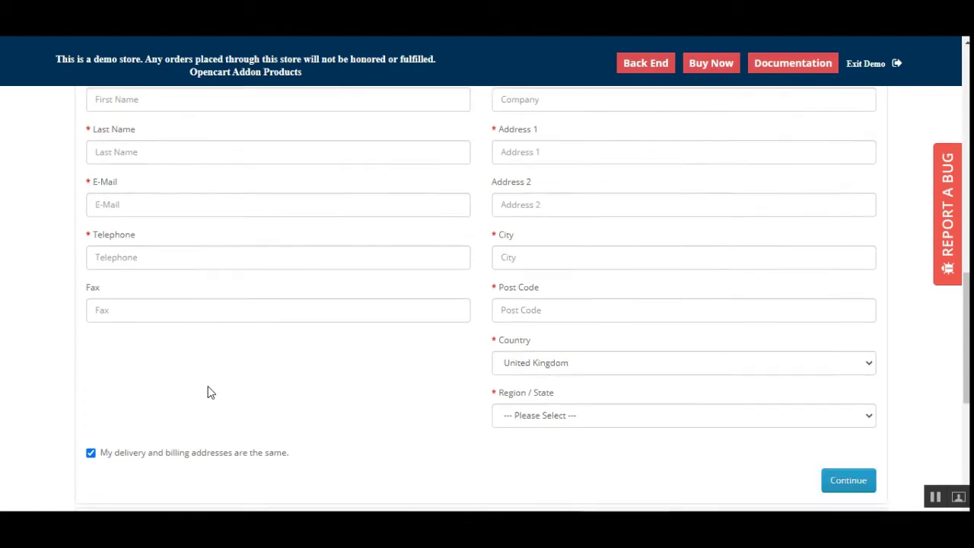
pyautogui.scroll(4, 444, 350)
pyautogui.scroll(-4, 517, 338)
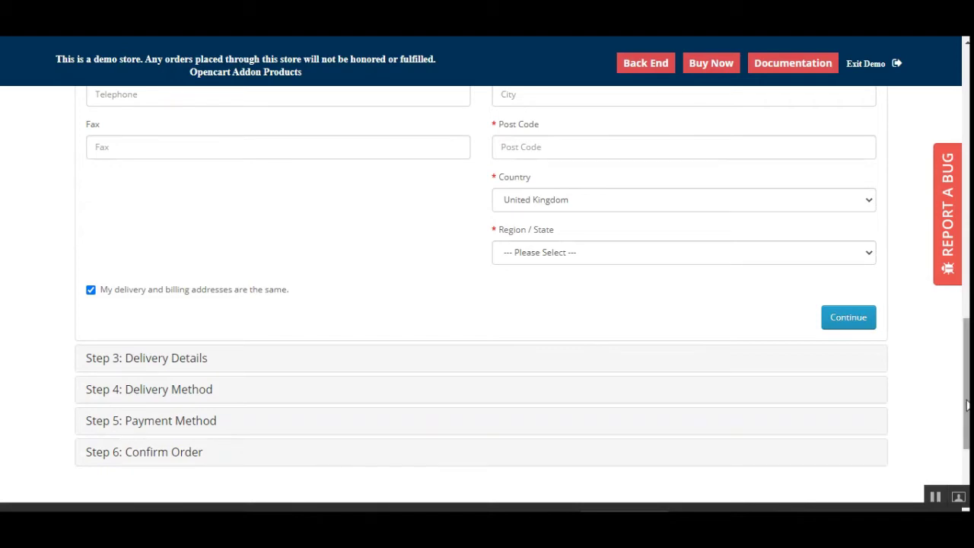
pyautogui.moveTo(968, 405); pyautogui.dragTo(877, 216)
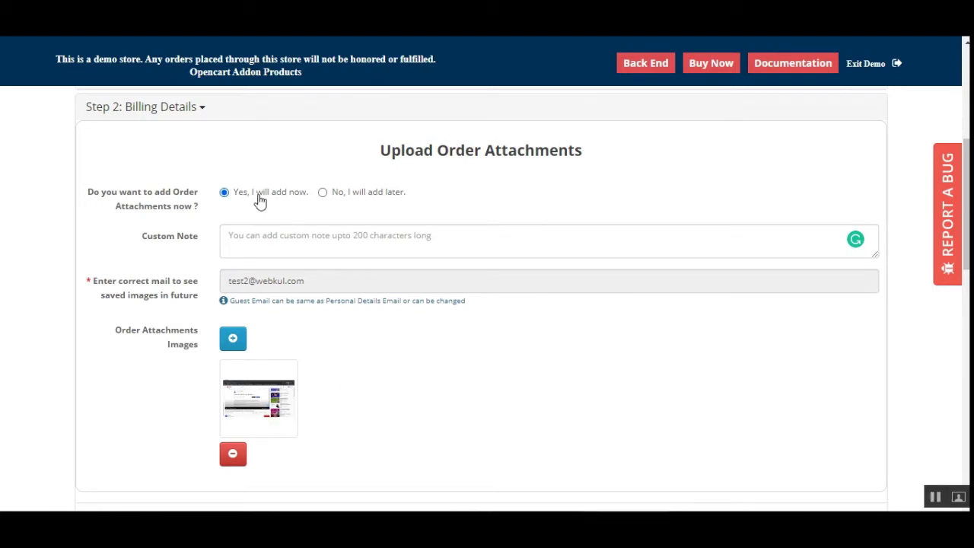
pyautogui.click(322, 192)
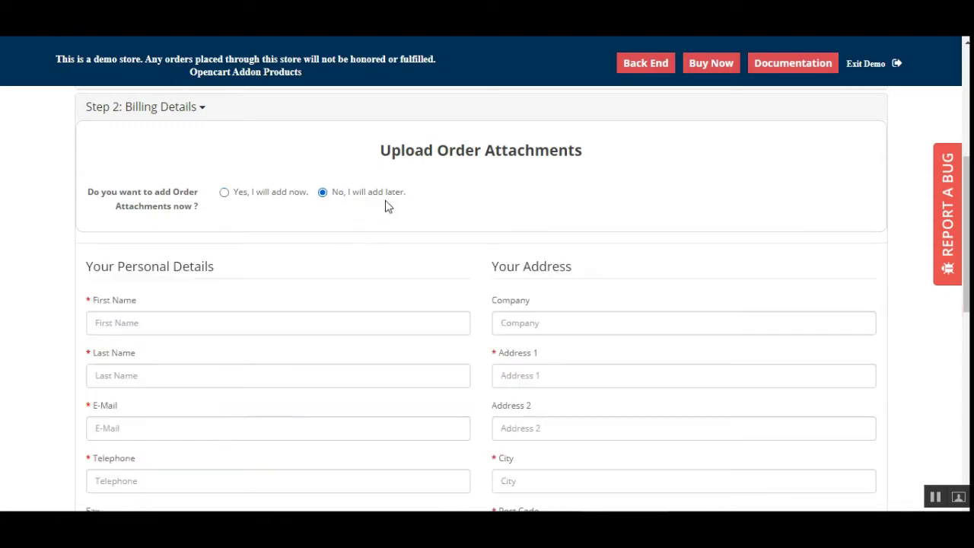
pyautogui.scroll(-3, 166, 365)
pyautogui.scroll(-2, 578, 406)
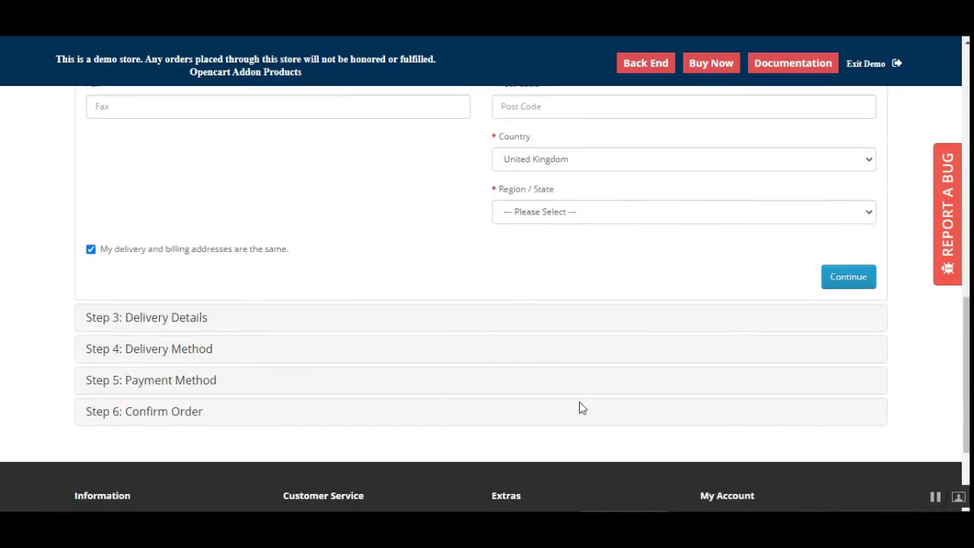
pyautogui.scroll(6, 579, 407)
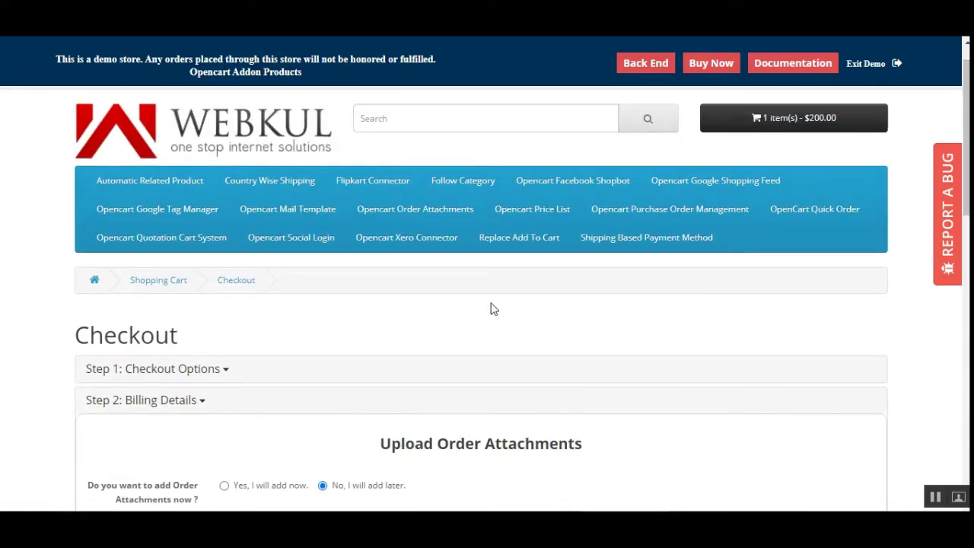
pyautogui.scroll(-3, 528, 342)
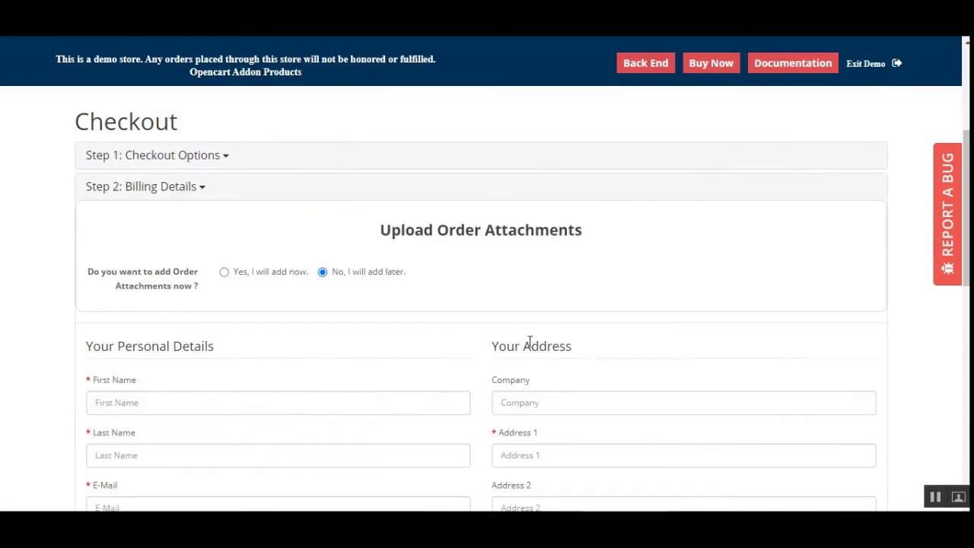
pyautogui.scroll(4, 956, 158)
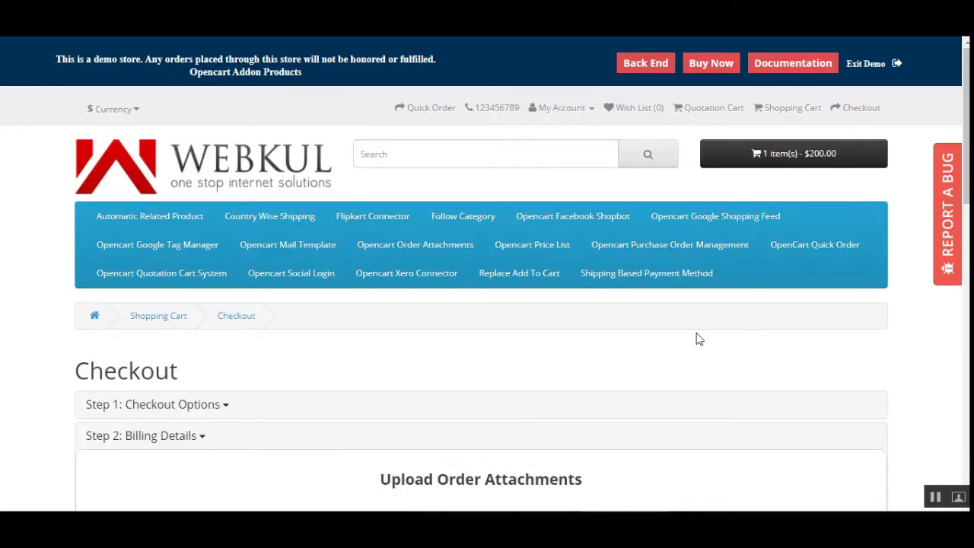
pyautogui.click(565, 109)
# Step: Log in as the returning demo customer from the Login page
pyautogui.click(542, 151)
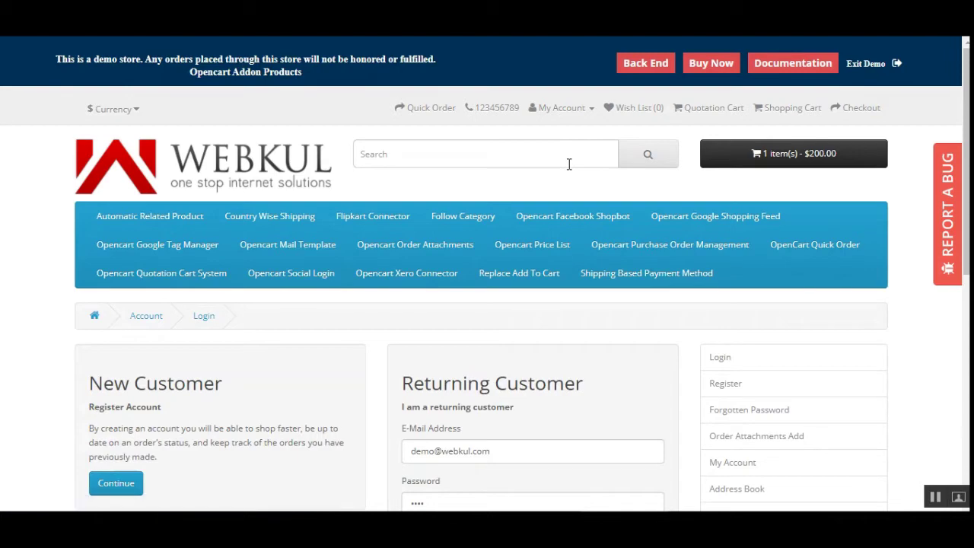
pyautogui.scroll(-4, 478, 337)
pyautogui.click(429, 271)
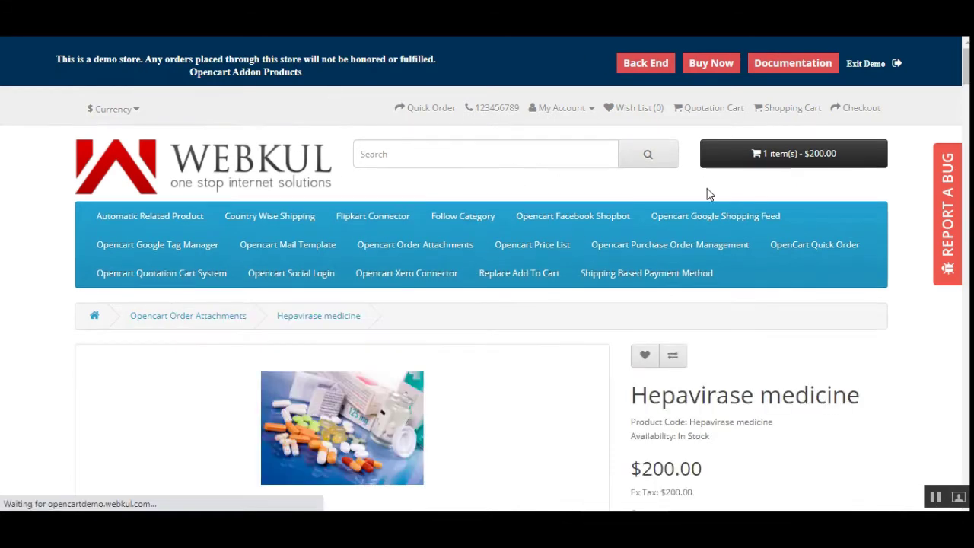
pyautogui.moveTo(965, 76)
pyautogui.mouseDown()
pyautogui.moveTo(965, 91)
pyautogui.moveTo(965, 83)
pyautogui.mouseUp()
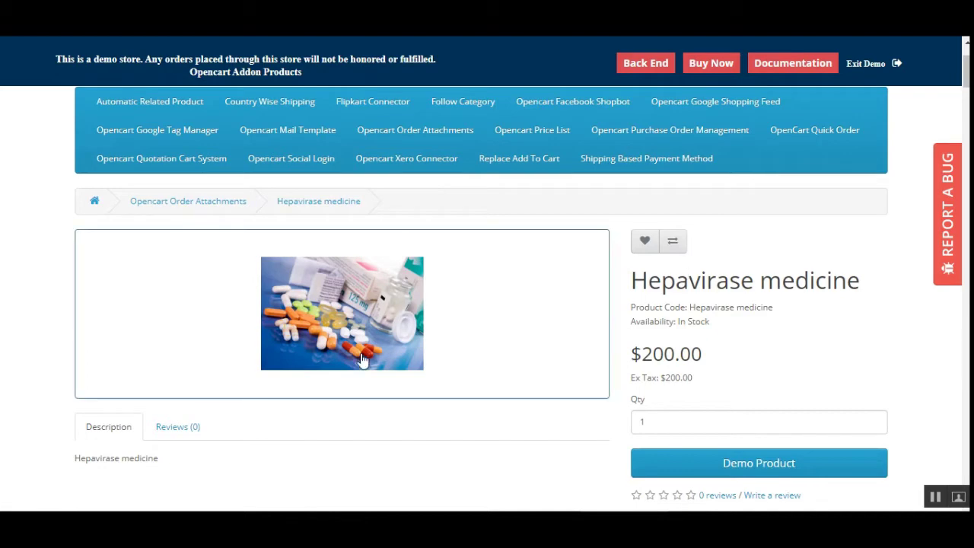
# Step: Add another Hepavirase medicine (cart 2 items, $400.00) and go to Checkout
pyautogui.scroll(-2, 687, 401)
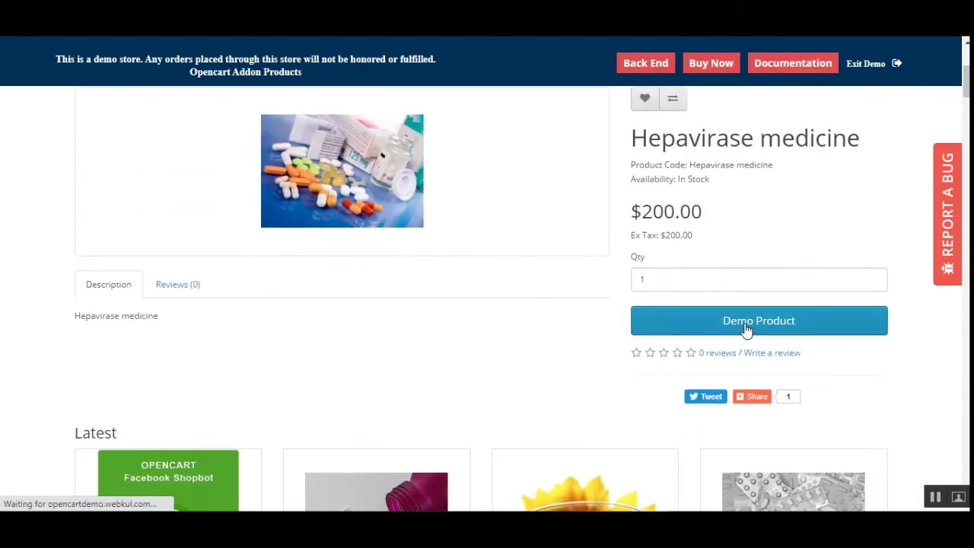
pyautogui.click(744, 327)
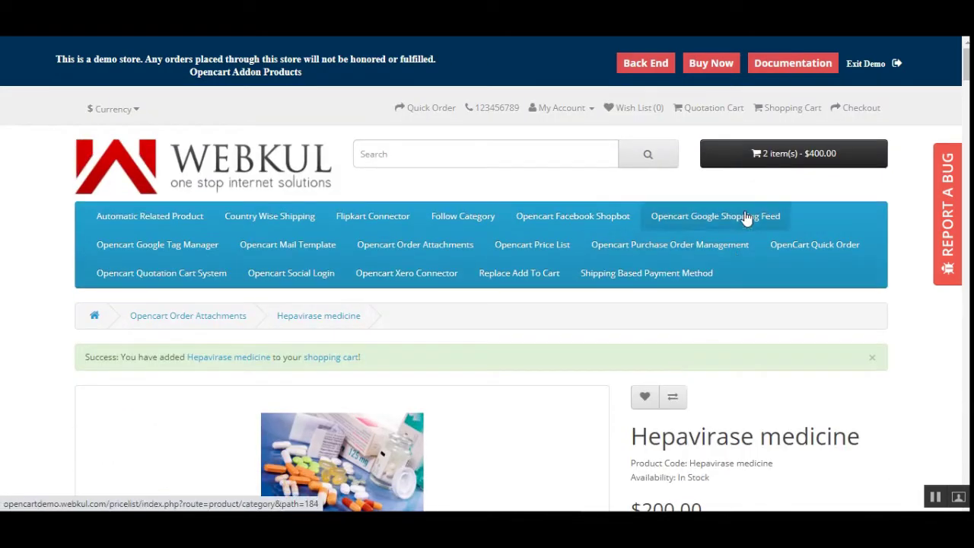
pyautogui.click(799, 154)
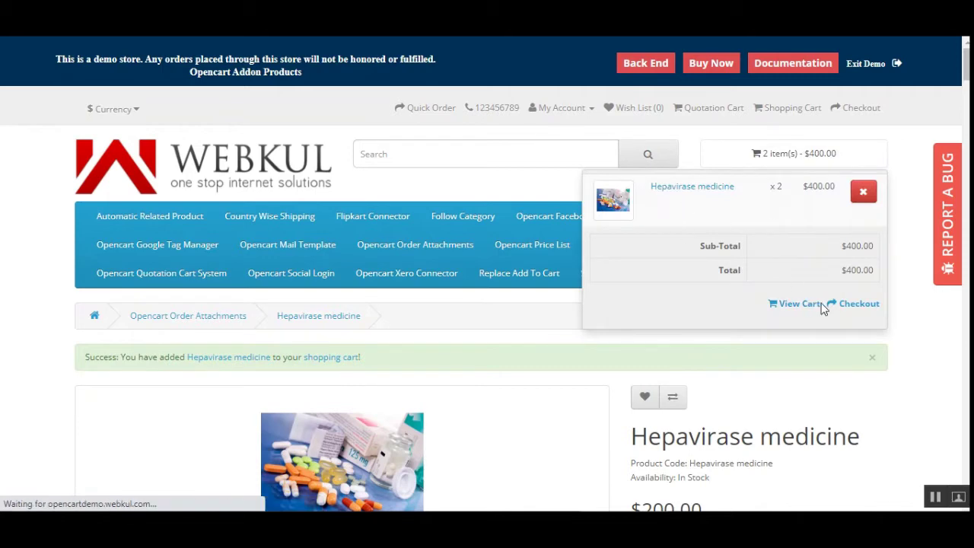
pyautogui.click(864, 308)
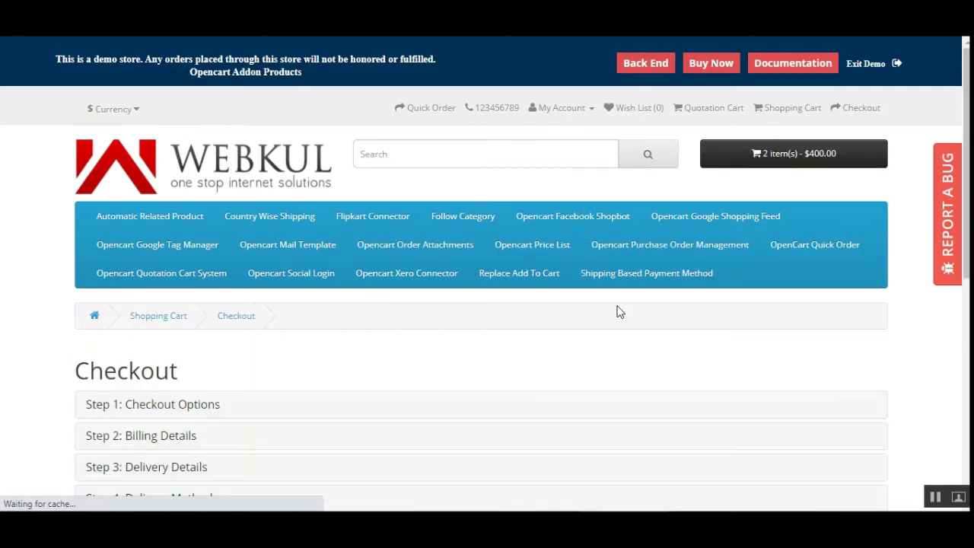
# Step: Continue with the existing billing and delivery addresses
pyautogui.scroll(-3, 245, 302)
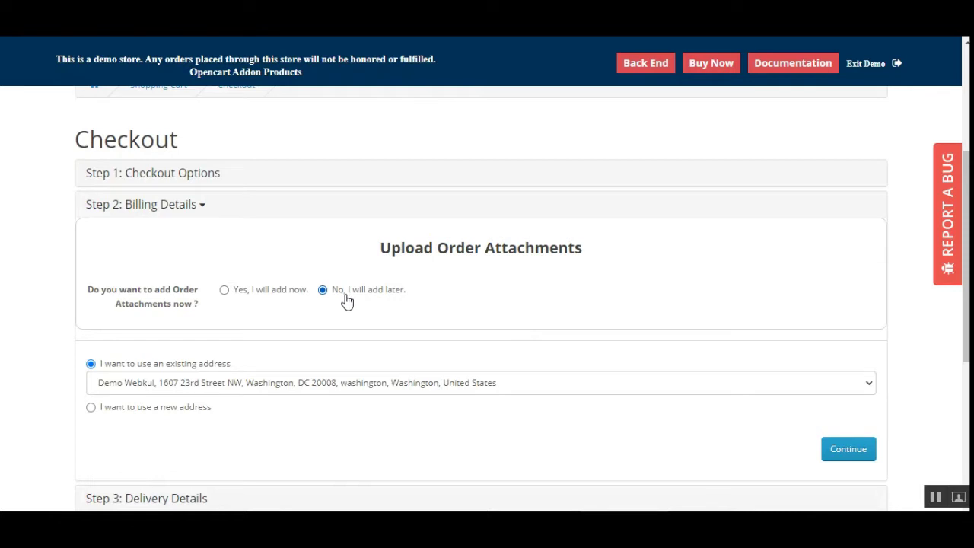
pyautogui.scroll(-3, 381, 328)
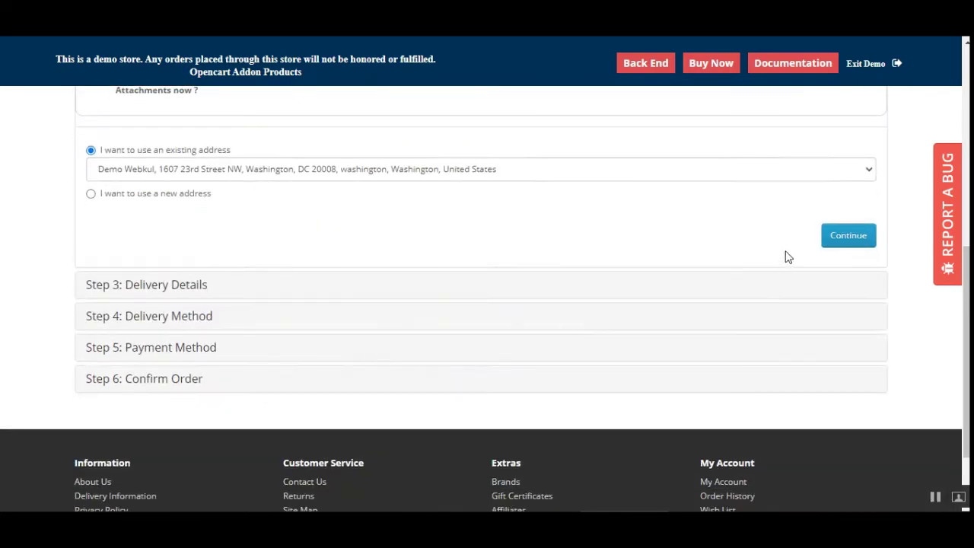
pyautogui.click(848, 237)
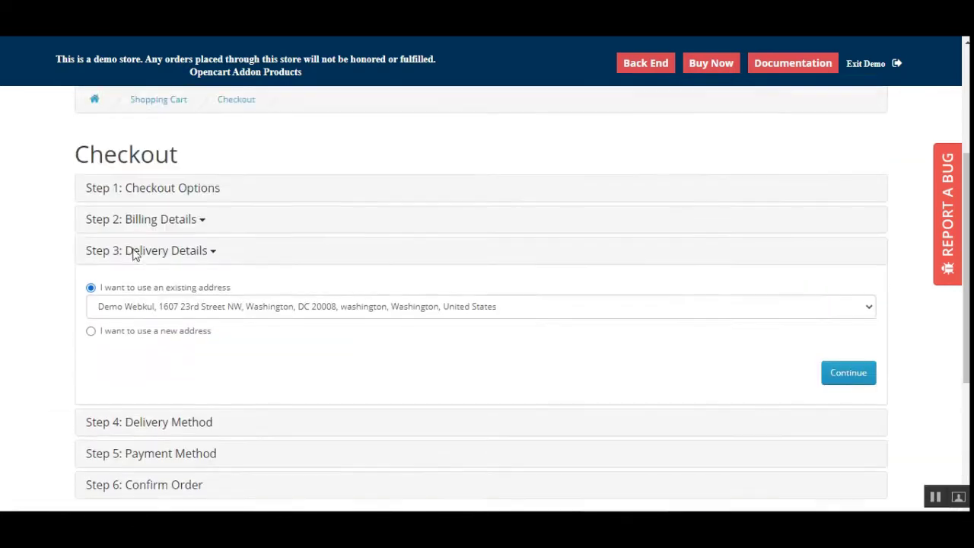
pyautogui.click(865, 392)
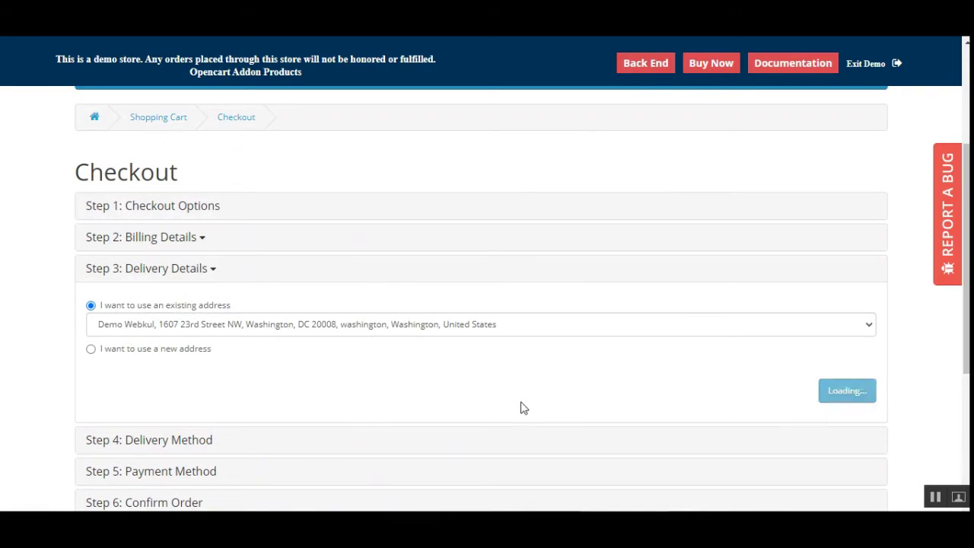
# Step: Keep free shipping, accept the terms, and confirm the $400 cash-on-delivery order
pyautogui.scroll(-2, 301, 398)
pyautogui.click(850, 480)
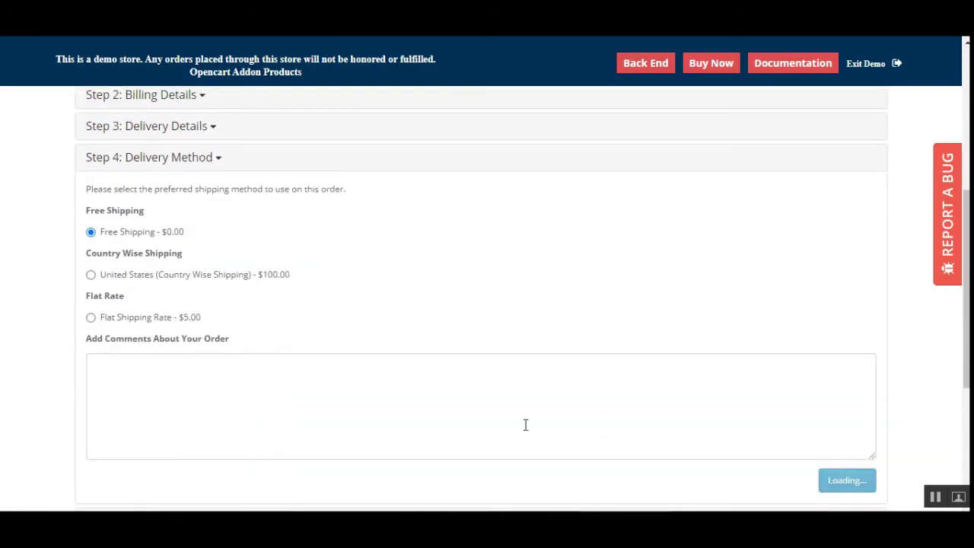
pyautogui.click(809, 287)
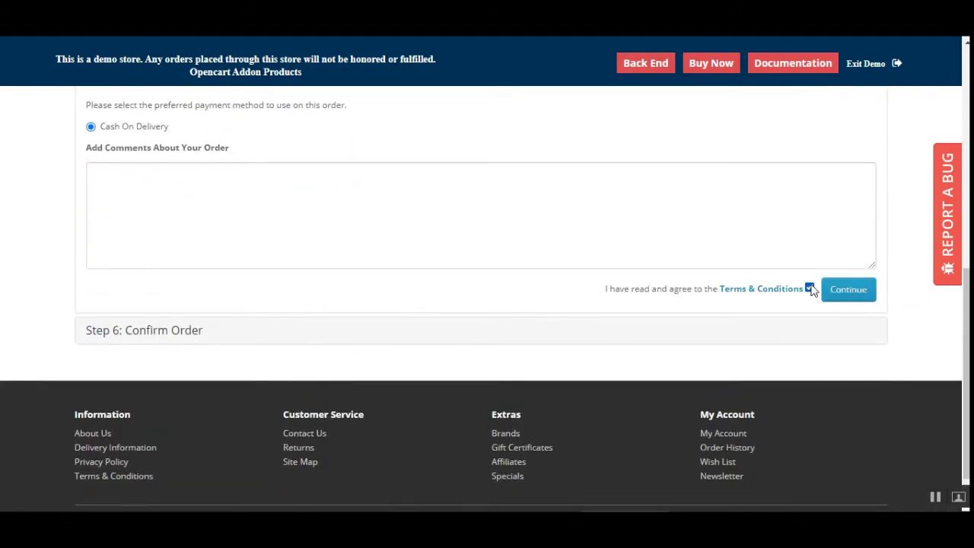
pyautogui.click(841, 291)
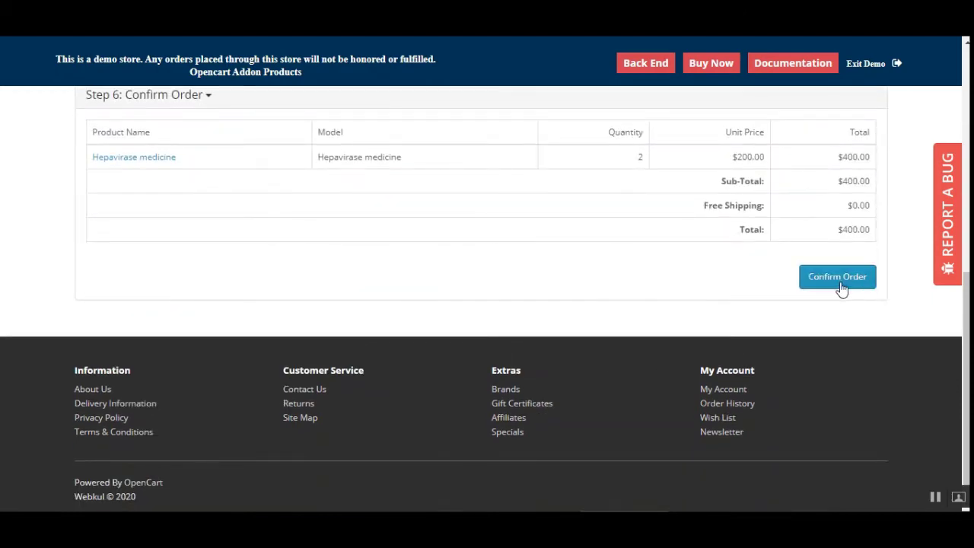
pyautogui.click(837, 279)
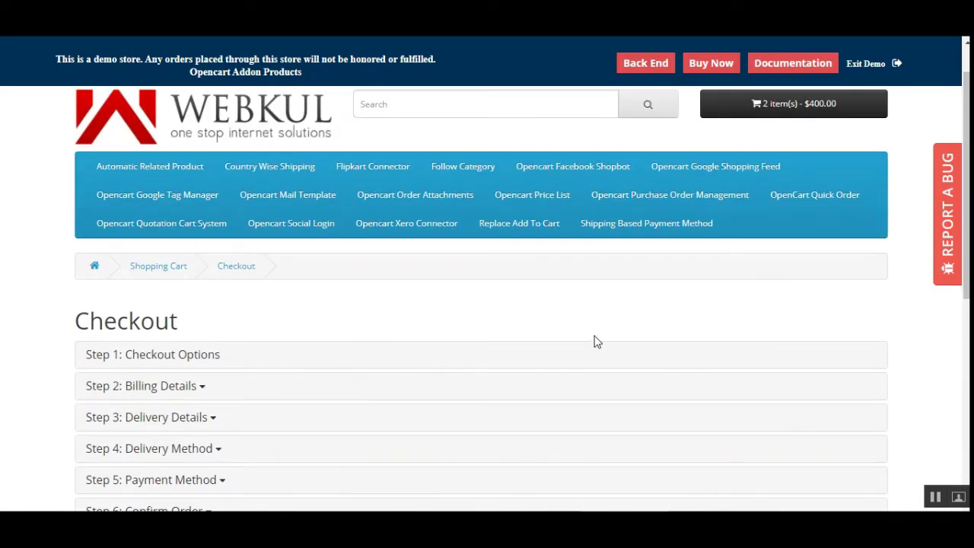
# Step: Go from My Account to the Order Attachments Add page
pyautogui.click(671, 64)
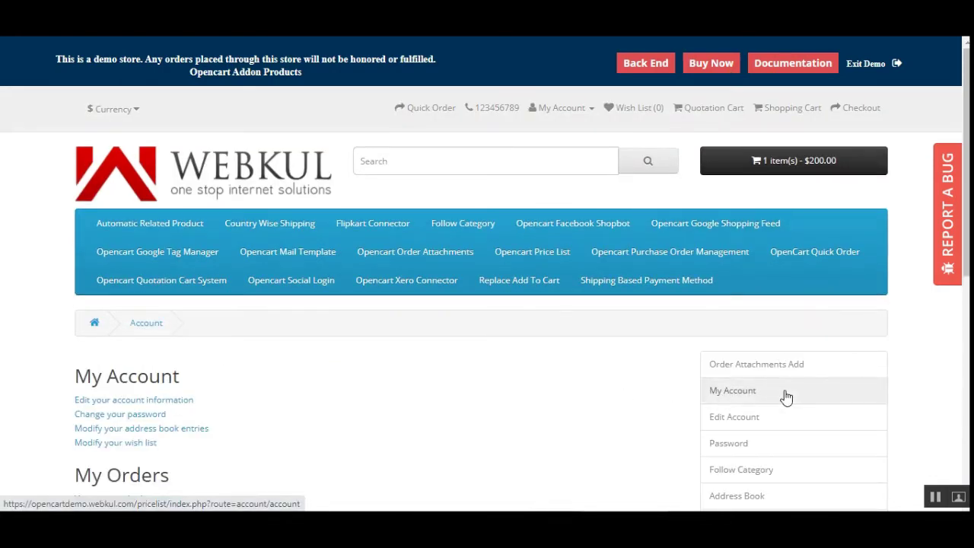
pyautogui.scroll(-2, 784, 396)
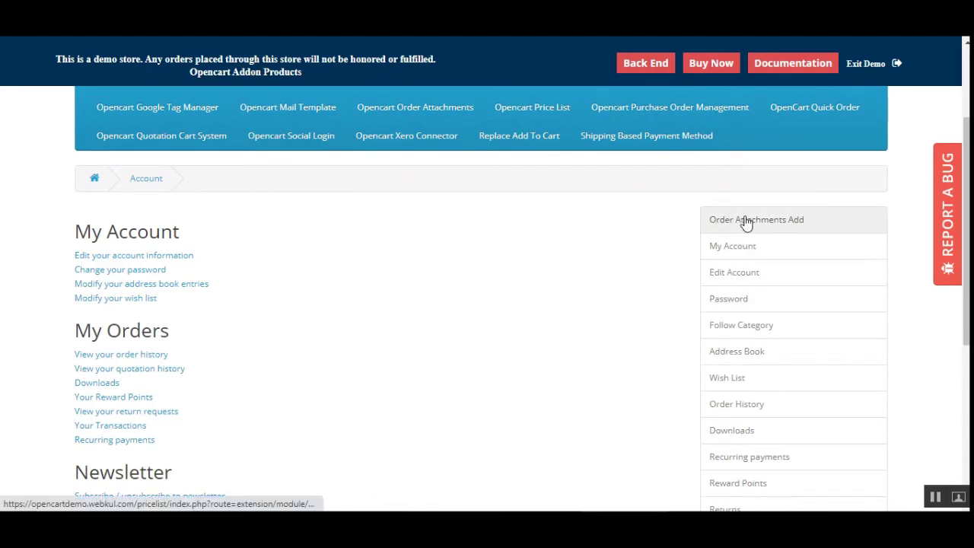
pyautogui.click(797, 220)
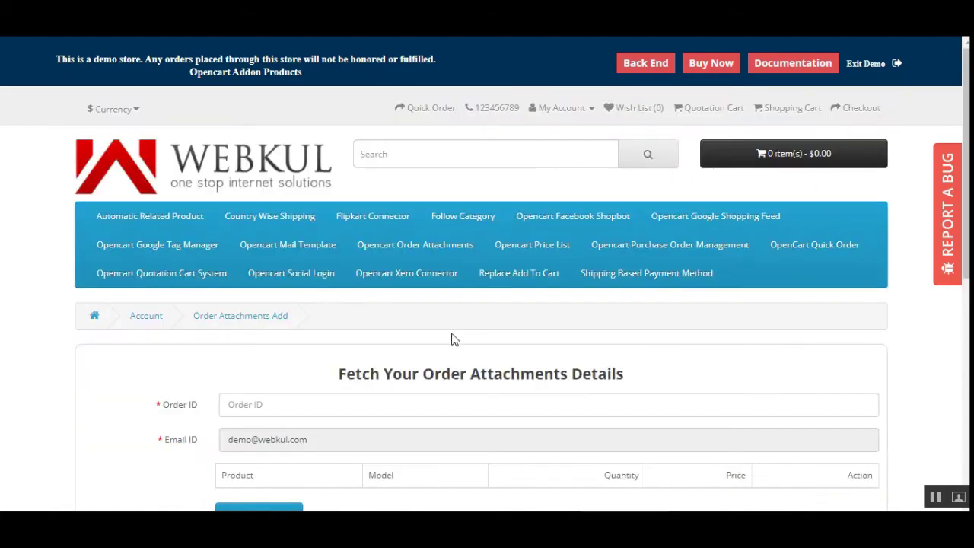
pyautogui.scroll(-2, 452, 339)
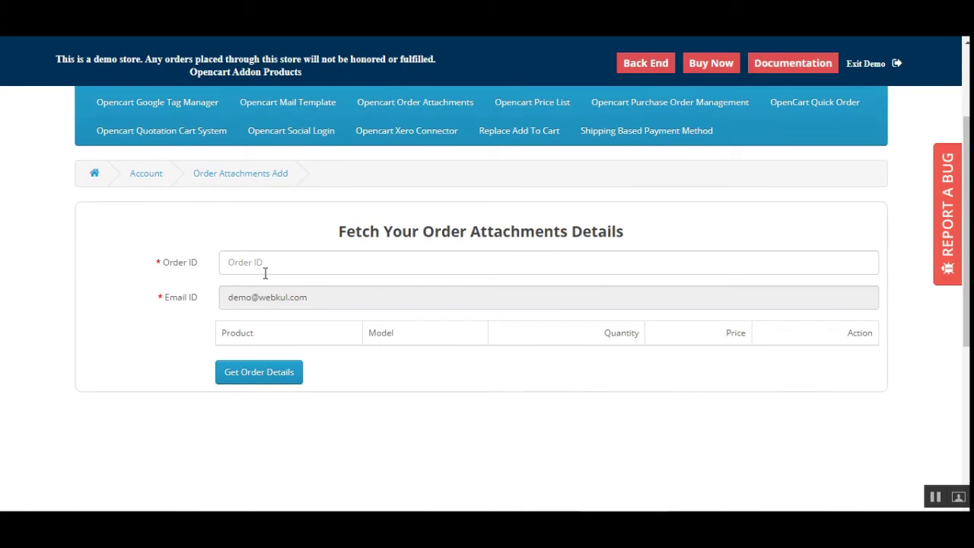
pyautogui.moveTo(174, 264); pyautogui.dragTo(246, 285)
# Step: Fetch order 98 and review its line: 2 Hepavirase medicine at $200.00, attachment Required
pyautogui.click(297, 271)
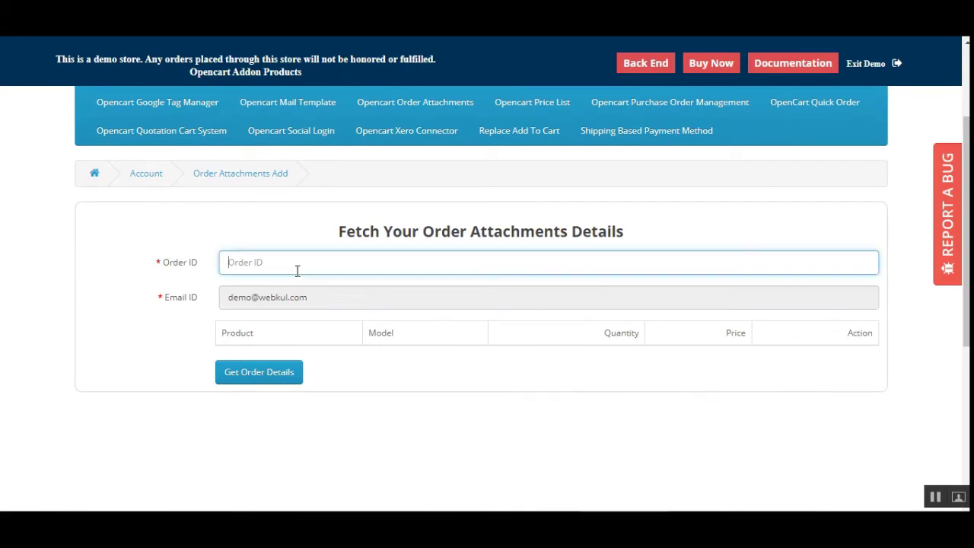
pyautogui.click(347, 299)
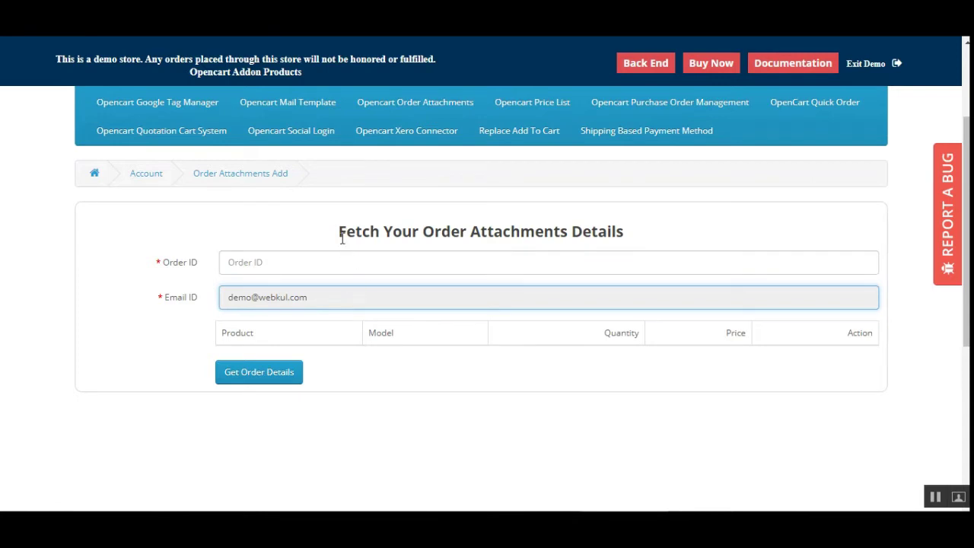
pyautogui.moveTo(342, 239); pyautogui.dragTo(520, 292)
pyautogui.click(466, 396)
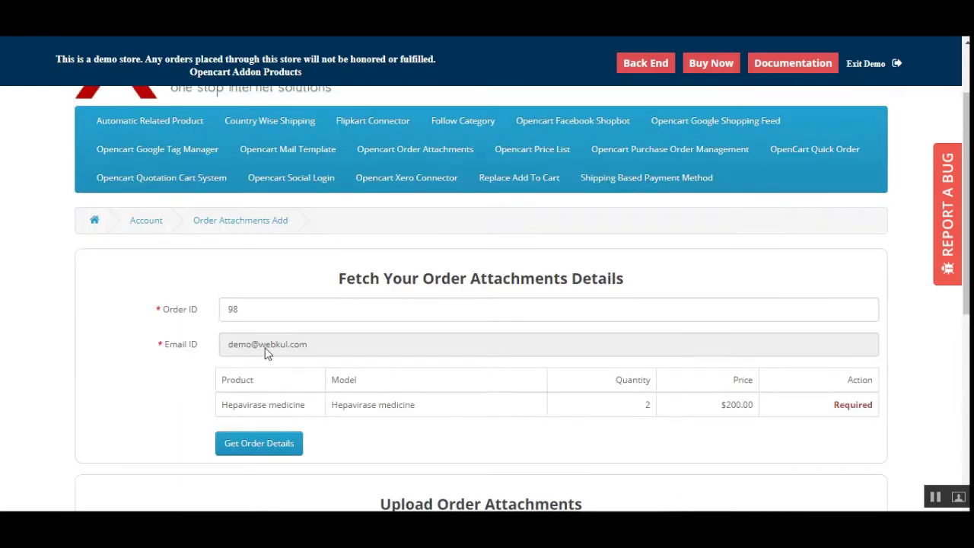
pyautogui.click(249, 307)
pyautogui.scroll(-1, 335, 385)
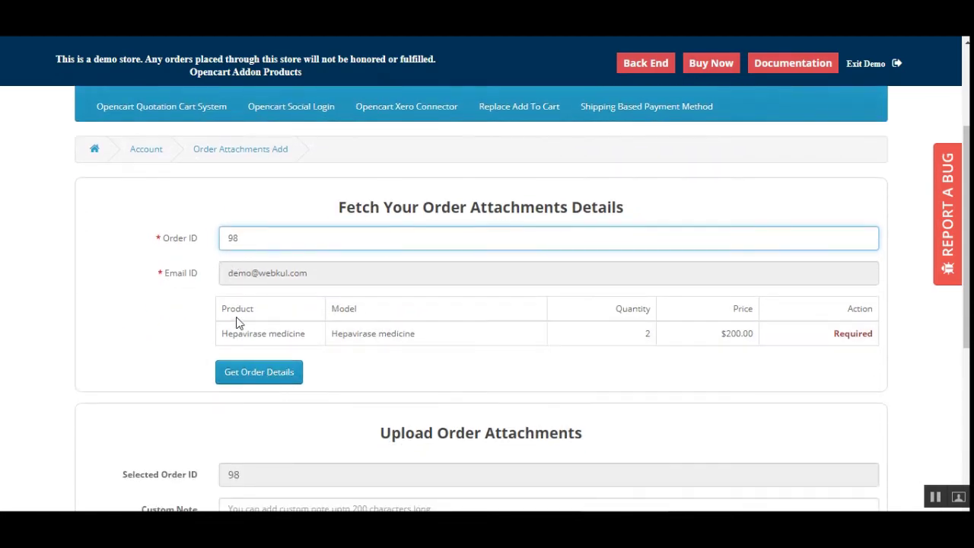
pyautogui.doubleClick(647, 334)
pyautogui.doubleClick(739, 336)
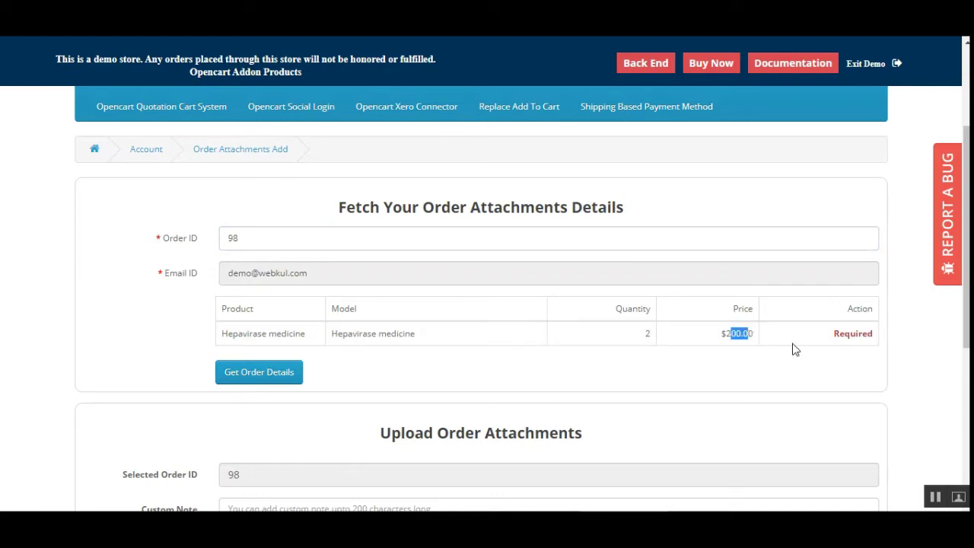
pyautogui.moveTo(969, 319); pyautogui.dragTo(968, 407)
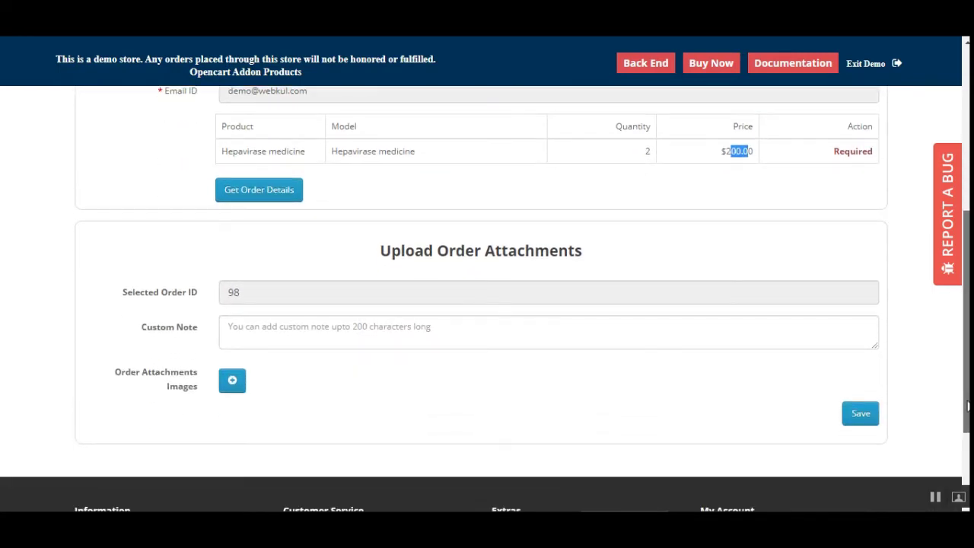
# Step: Attach the iPhone picture to order 98 and save the attachment
pyautogui.click(233, 384)
pyautogui.scroll(-2, 254, 297)
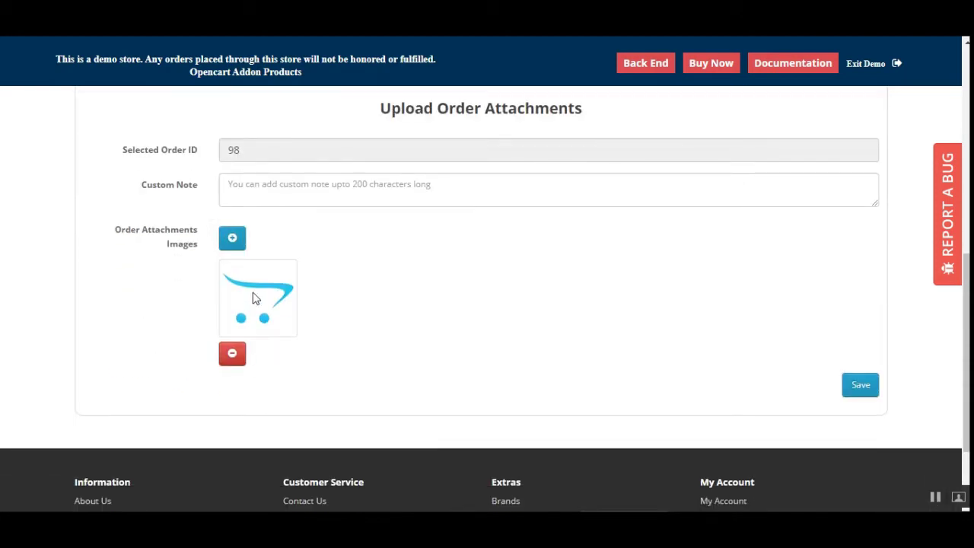
pyautogui.click(254, 298)
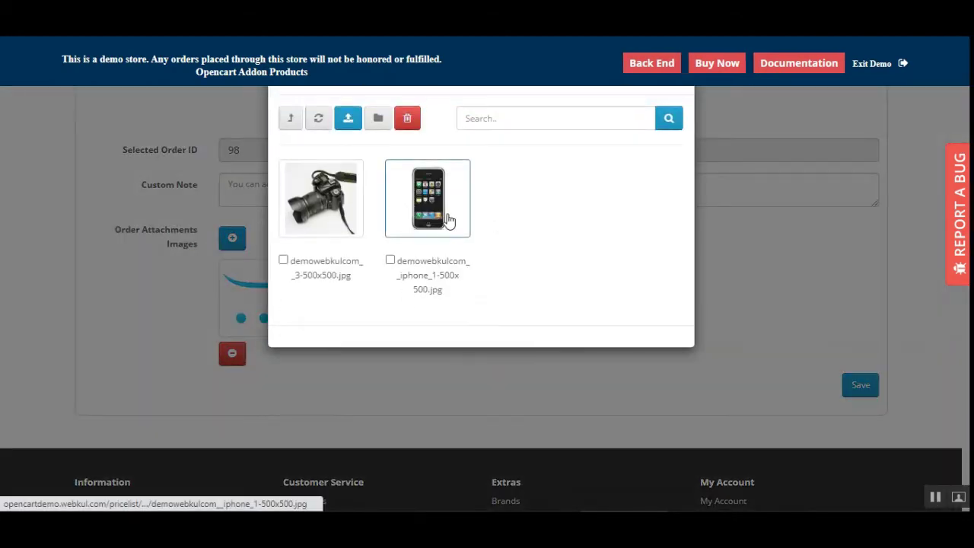
pyautogui.click(445, 221)
pyautogui.scroll(1, 242, 360)
pyautogui.scroll(1, 287, 251)
pyautogui.click(287, 252)
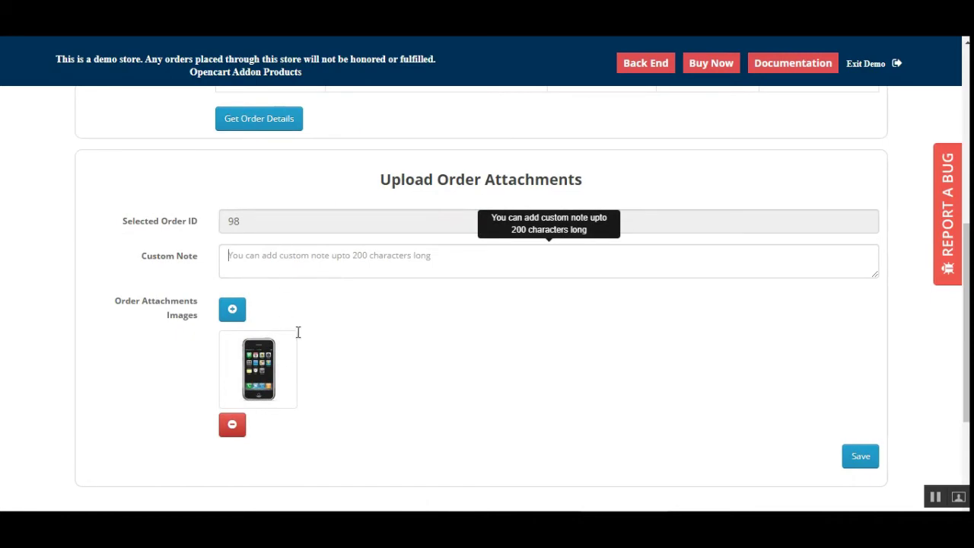
pyautogui.scroll(3, 322, 317)
pyautogui.scroll(-3, 310, 365)
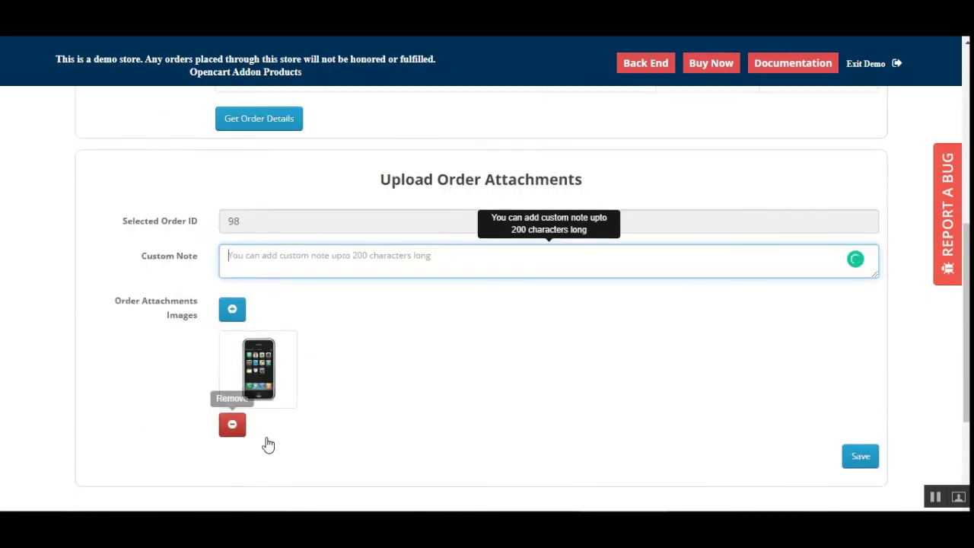
pyautogui.click(860, 456)
# Step: Re-enter Order ID 98 and fetch its details again
pyautogui.scroll(2, 456, 381)
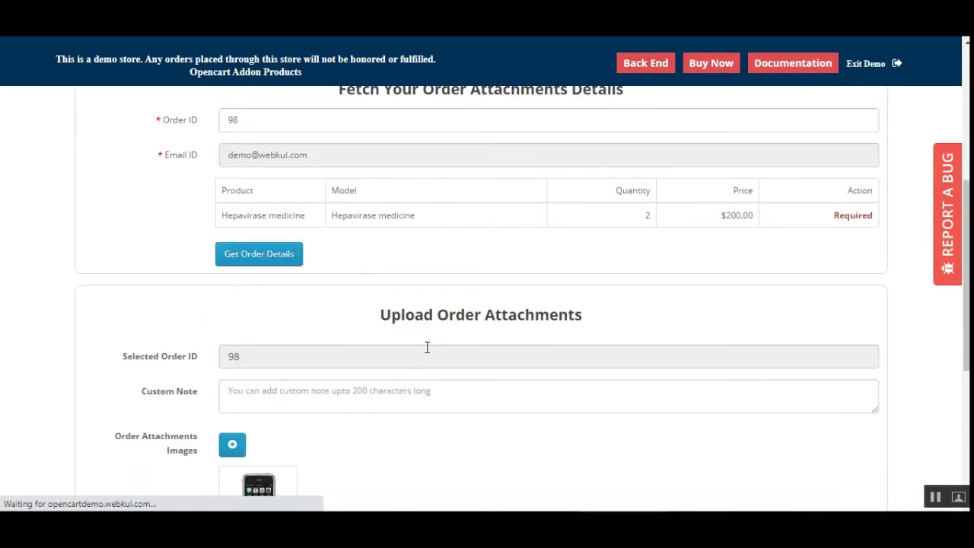
pyautogui.scroll(-3, 425, 352)
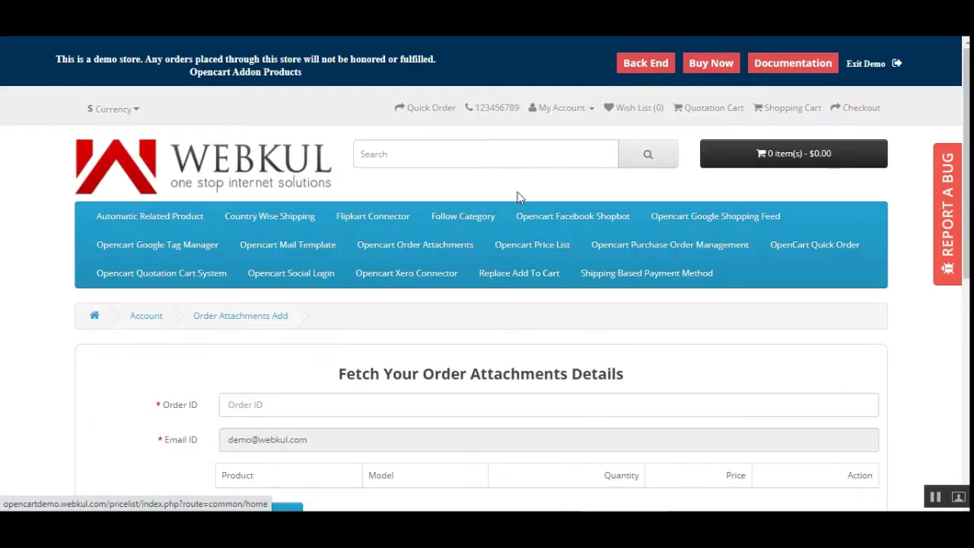
pyautogui.scroll(-2, 420, 393)
pyautogui.click(270, 259)
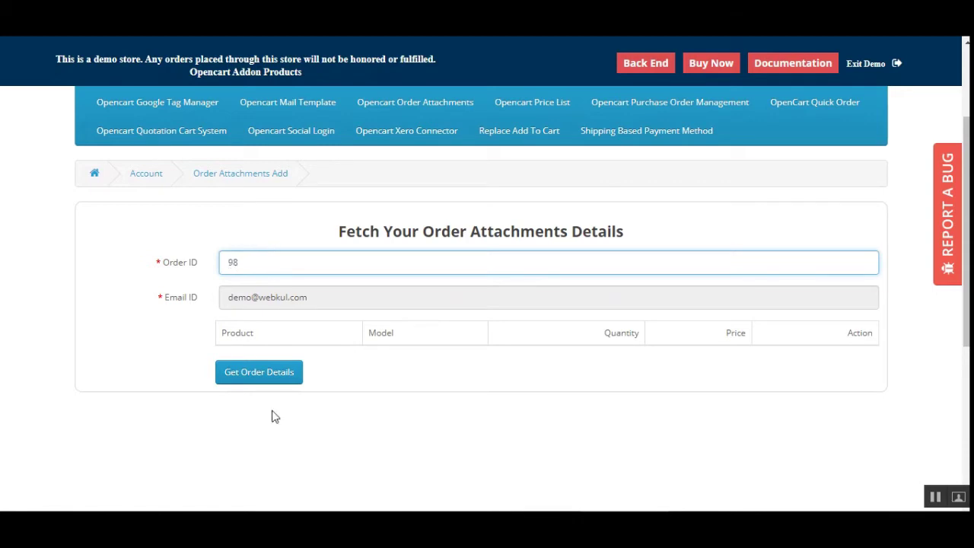
pyautogui.click(253, 382)
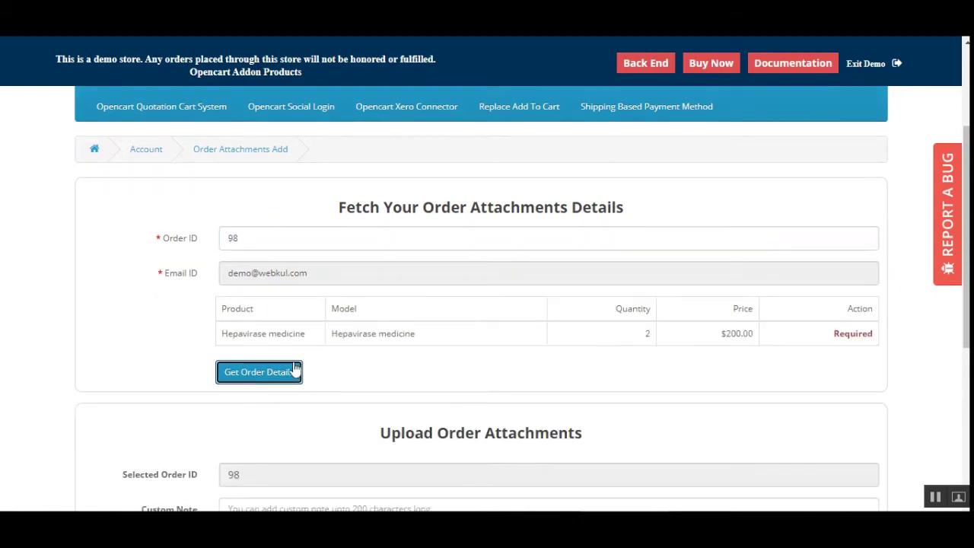
pyautogui.scroll(-2, 297, 426)
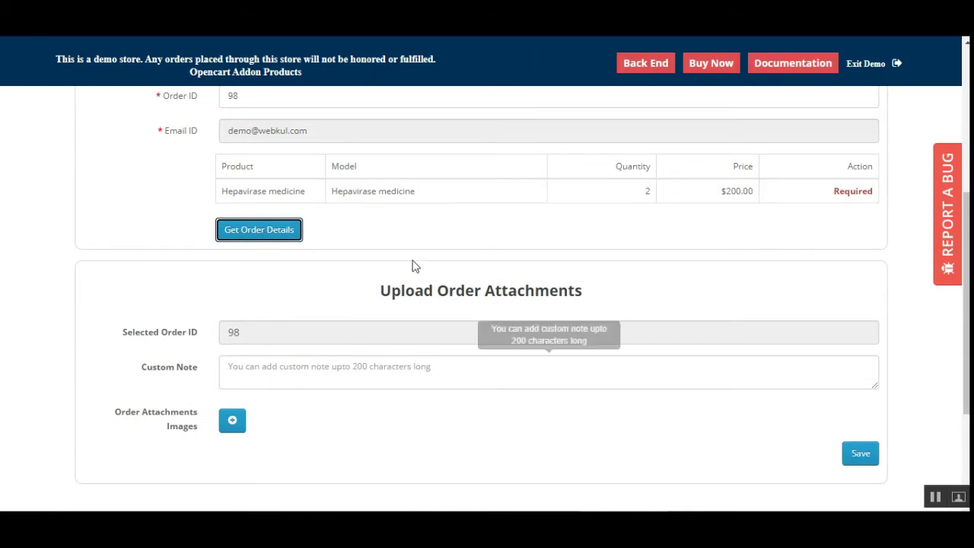
pyautogui.scroll(4, 911, 268)
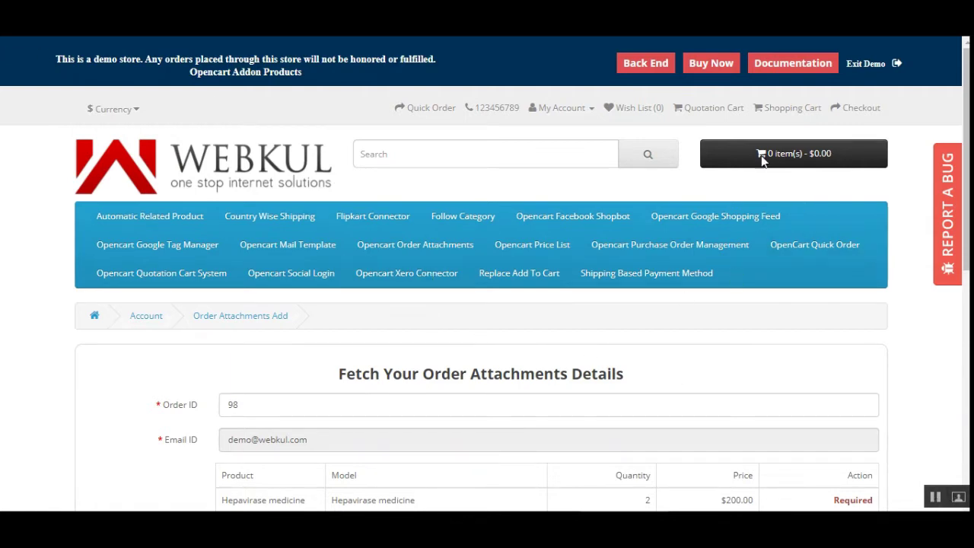
# Step: Return to the Order Attachments upload page via My Account
pyautogui.click(540, 111)
pyautogui.click(555, 144)
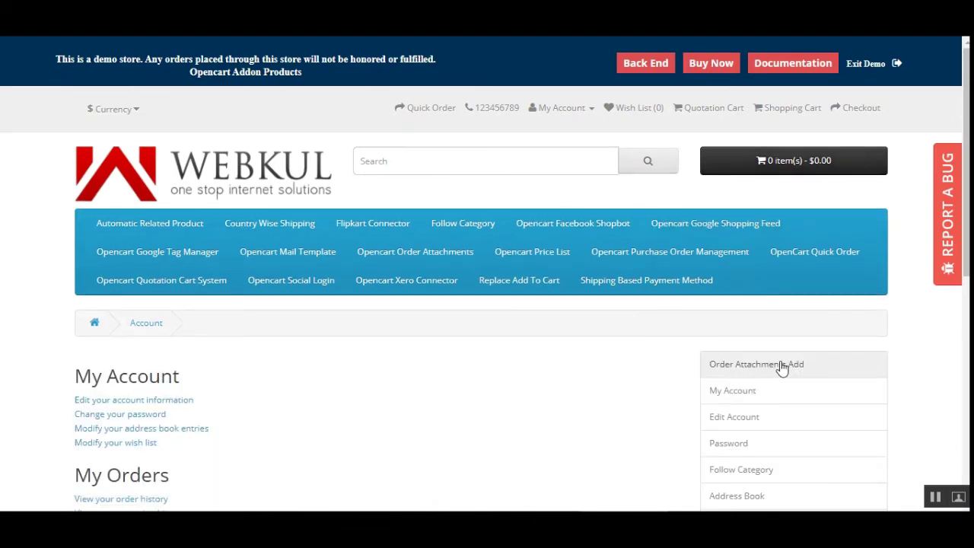
pyautogui.scroll(-1, 853, 304)
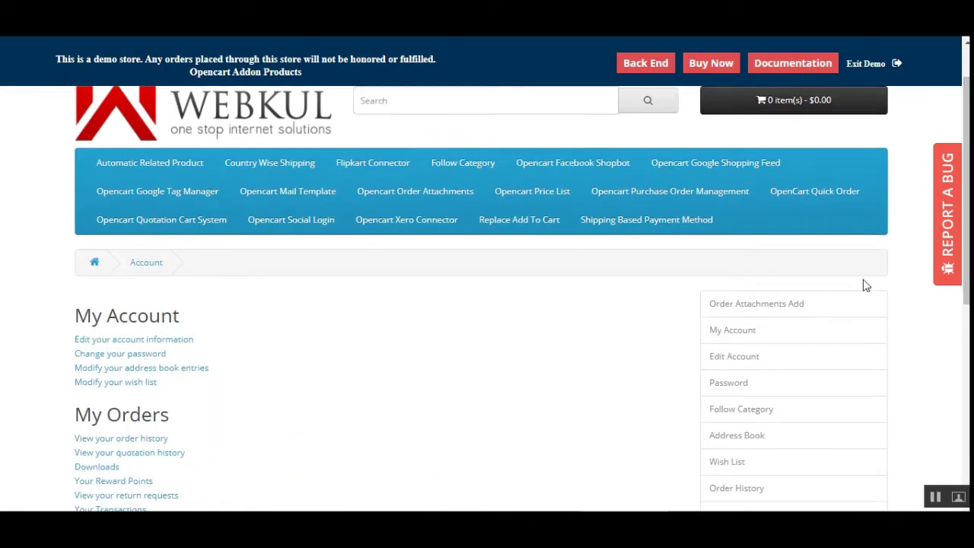
pyautogui.click(742, 308)
pyautogui.scroll(-5, 816, 315)
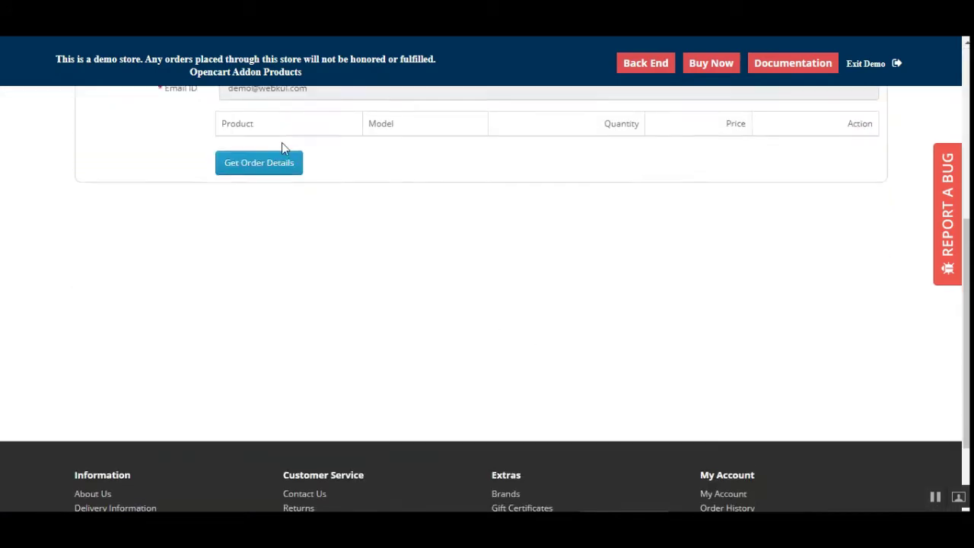
pyautogui.scroll(2, 281, 142)
pyautogui.click(292, 198)
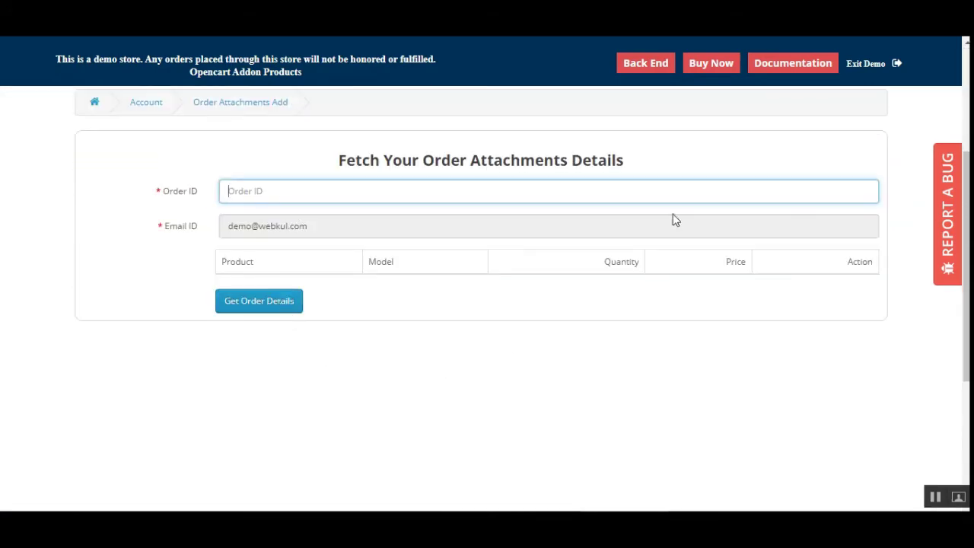
pyautogui.scroll(3, 581, 285)
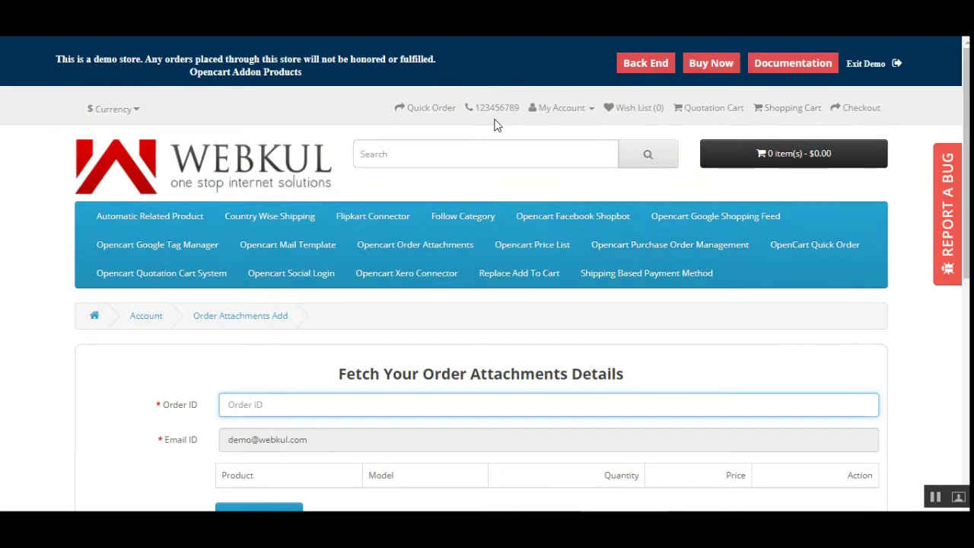
# Step: Open order #98 from Order History and reorder its Hepavirase medicine
pyautogui.click(554, 108)
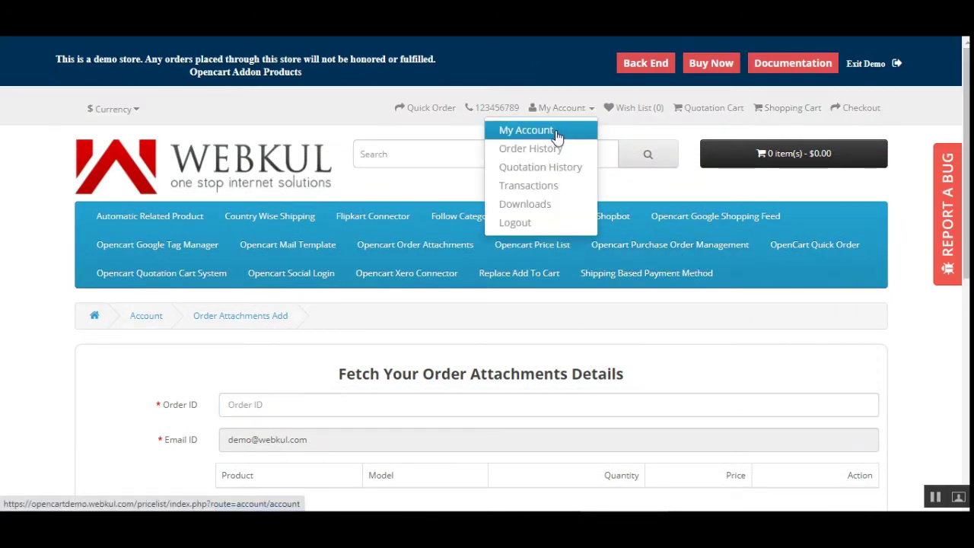
pyautogui.click(556, 149)
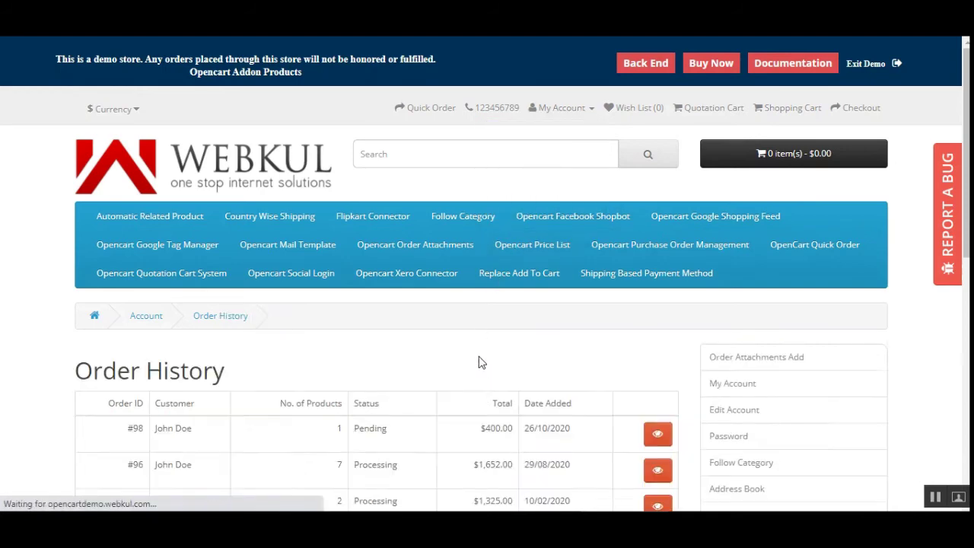
pyautogui.scroll(-3, 621, 265)
pyautogui.click(657, 220)
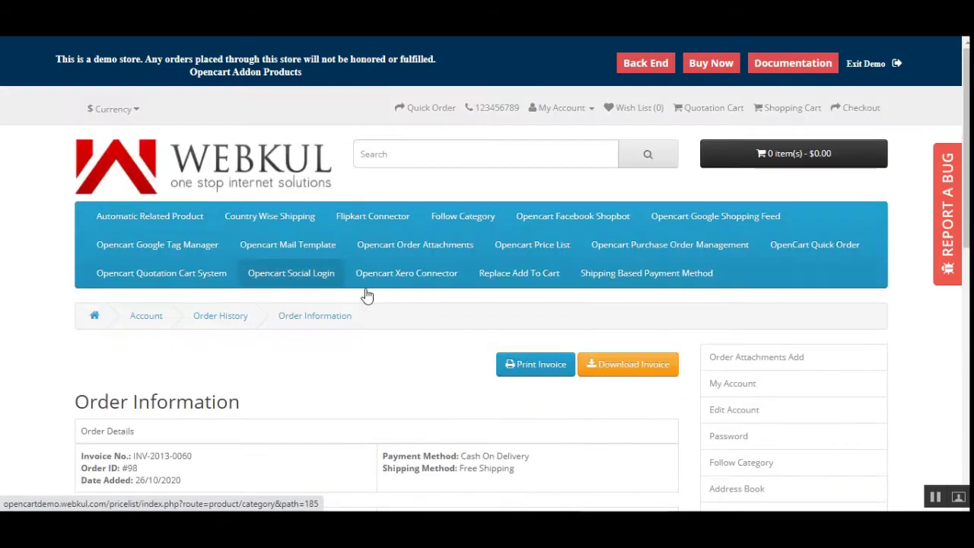
pyautogui.scroll(-2, 472, 359)
pyautogui.scroll(-2, 635, 198)
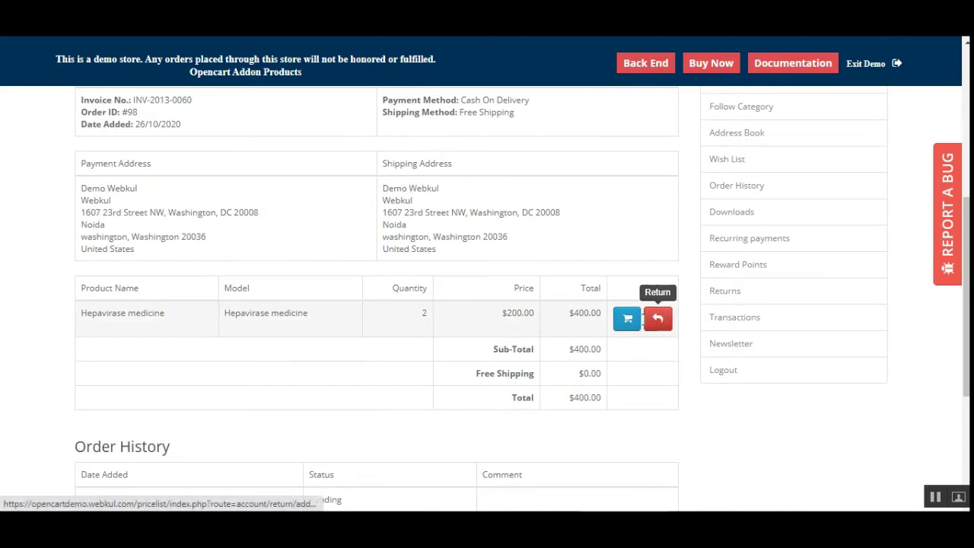
pyautogui.click(627, 320)
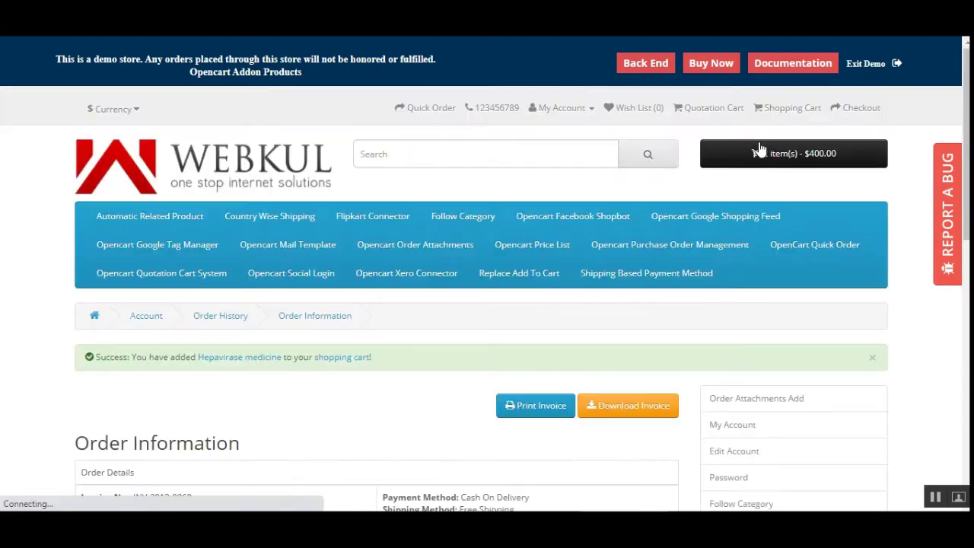
# Step: Proceed from the mini cart ($400.00) to Checkout's Billing Details
pyautogui.click(816, 153)
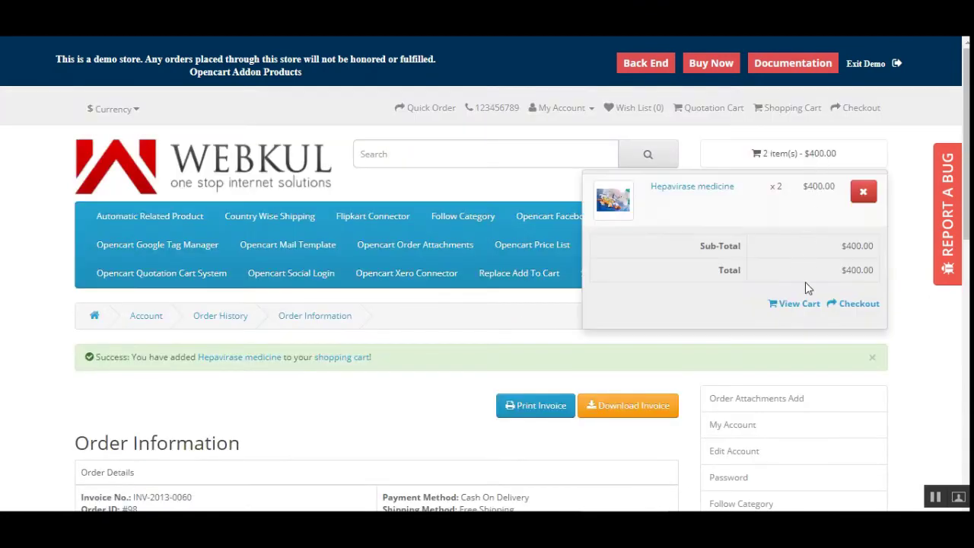
pyautogui.click(855, 305)
pyautogui.scroll(-3, 205, 284)
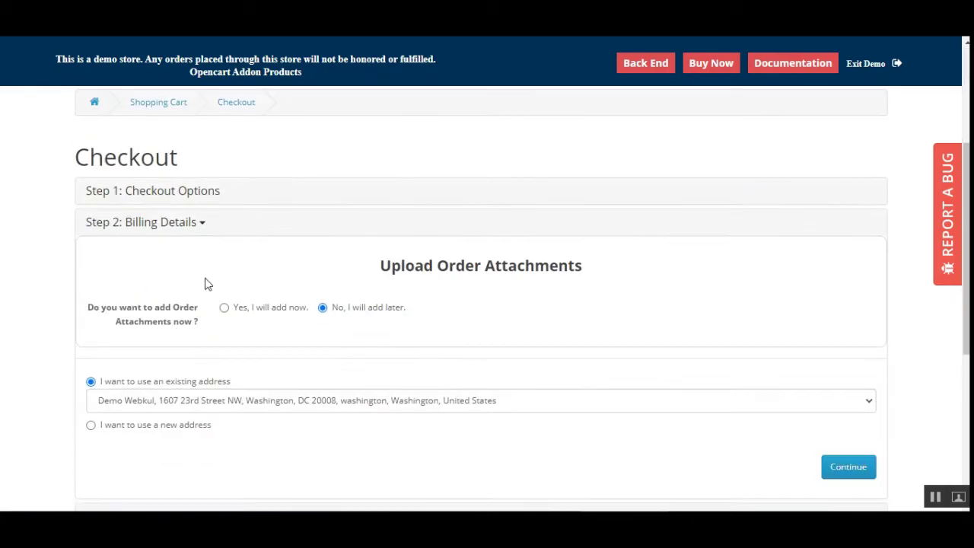
# Step: Choose 'Yes, I will add now' and attach a phone image and a camera image
pyautogui.click(224, 309)
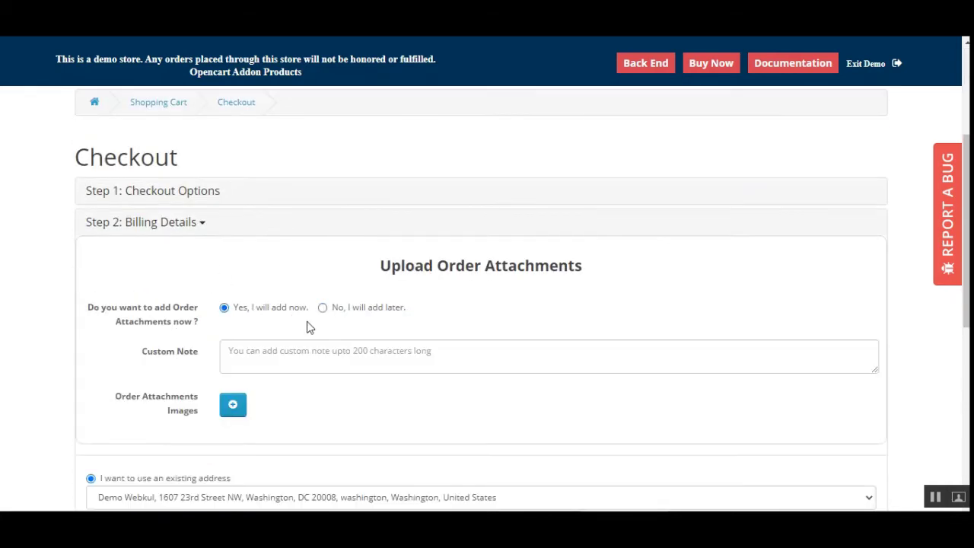
pyautogui.scroll(-2, 308, 328)
pyautogui.click(244, 227)
pyautogui.click(233, 262)
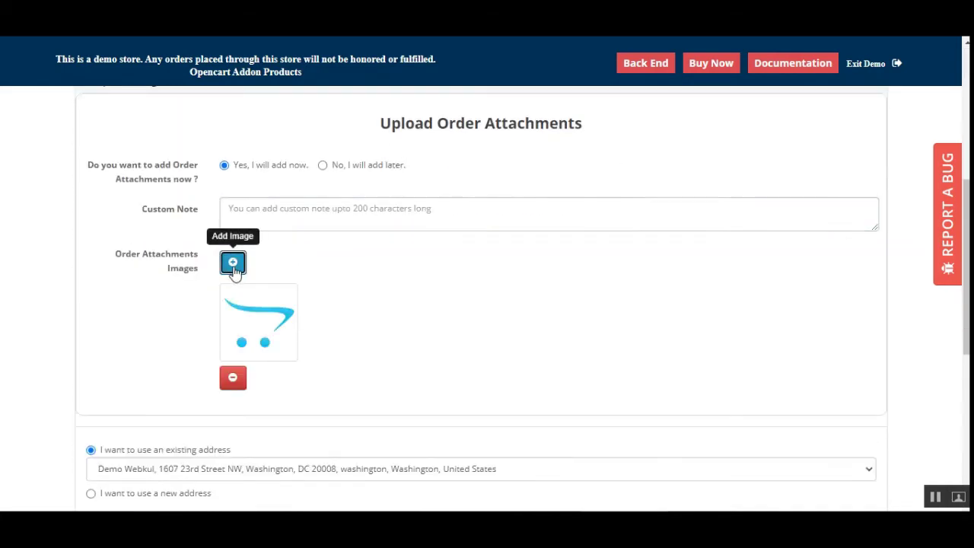
pyautogui.click(243, 342)
pyautogui.click(339, 220)
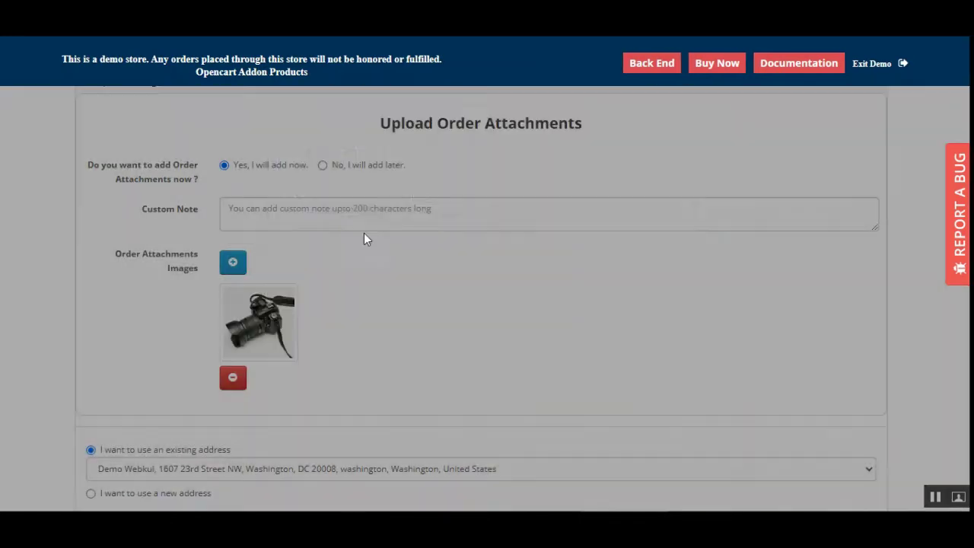
pyautogui.click(231, 378)
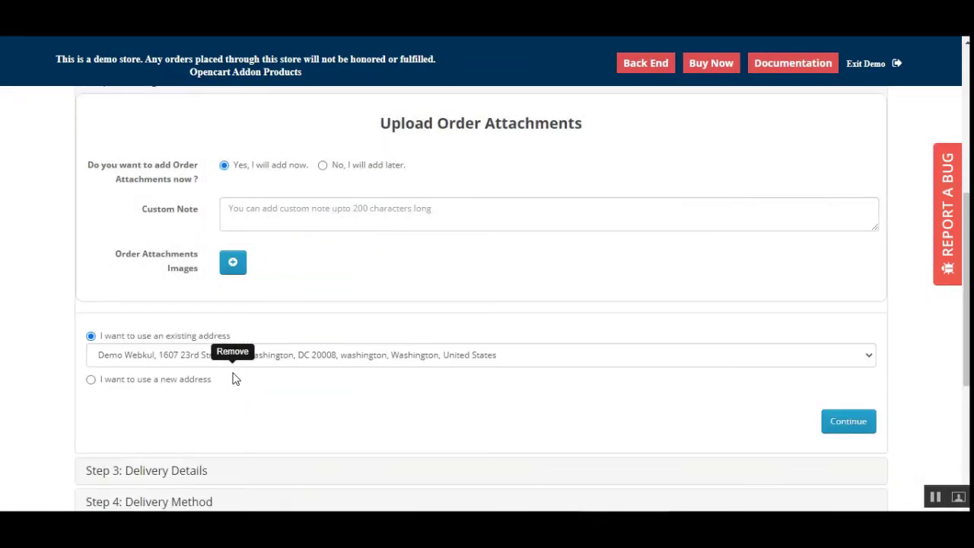
pyautogui.click(233, 263)
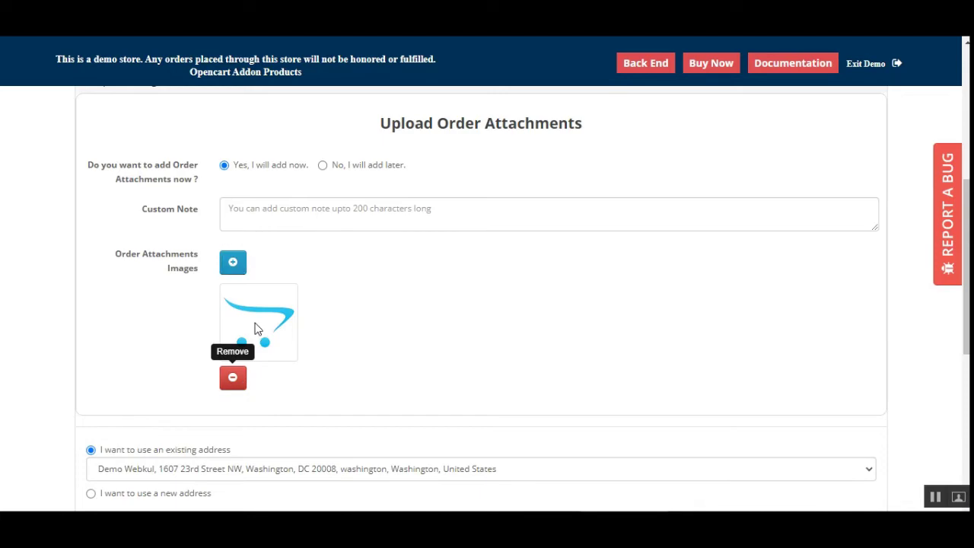
pyautogui.click(285, 293)
pyautogui.click(433, 196)
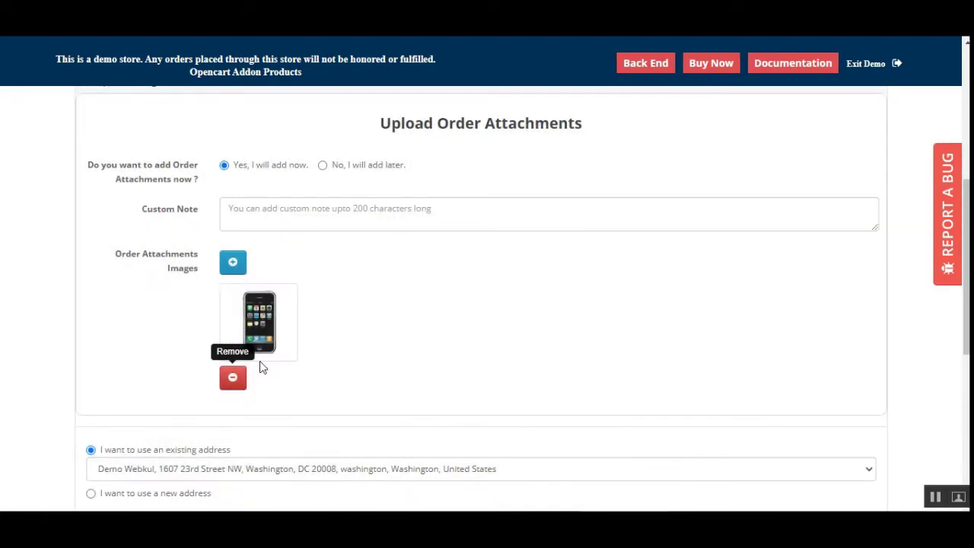
pyautogui.click(236, 262)
pyautogui.click(359, 322)
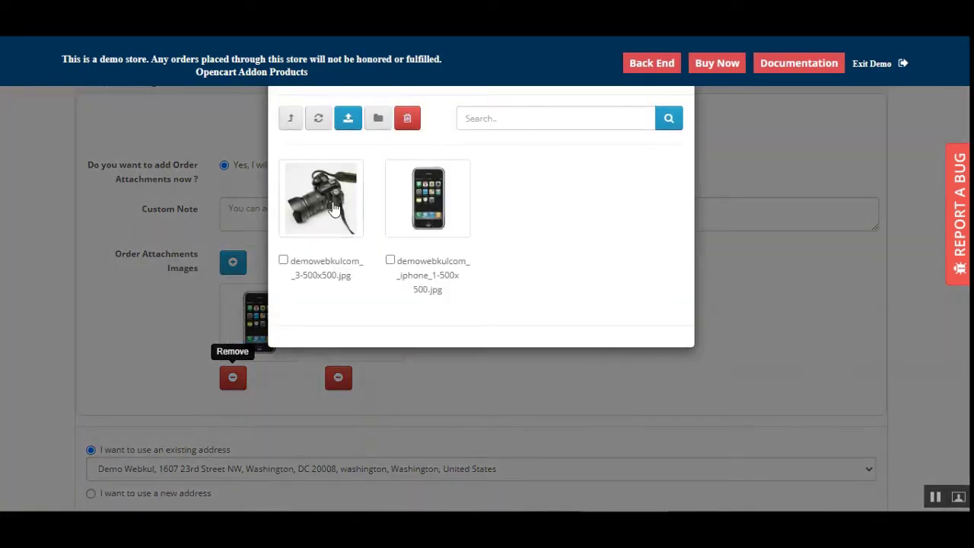
pyautogui.click(320, 206)
# Step: Continue through delivery with free shipping, accept terms, and confirm the cash-on-delivery order
pyautogui.scroll(-3, 329, 401)
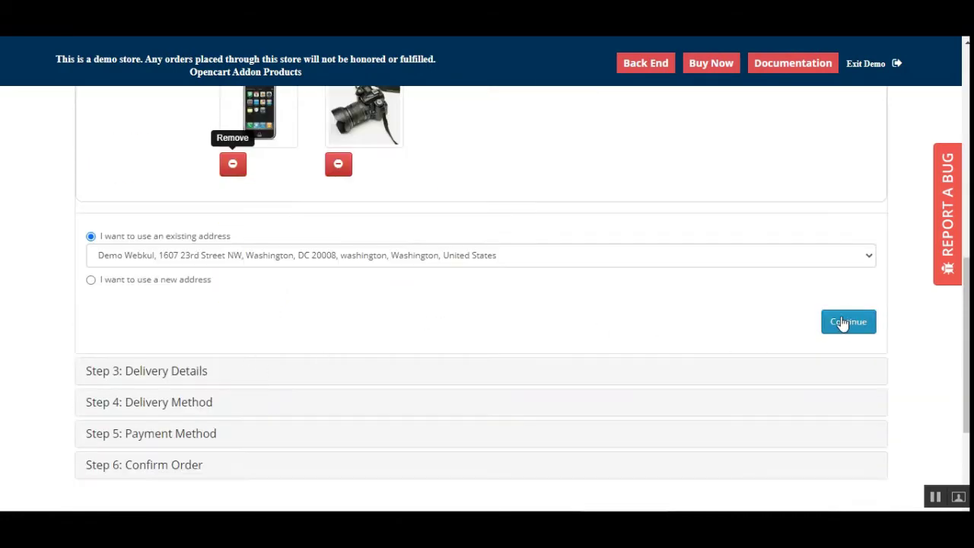
pyautogui.click(844, 323)
pyautogui.scroll(2, 841, 332)
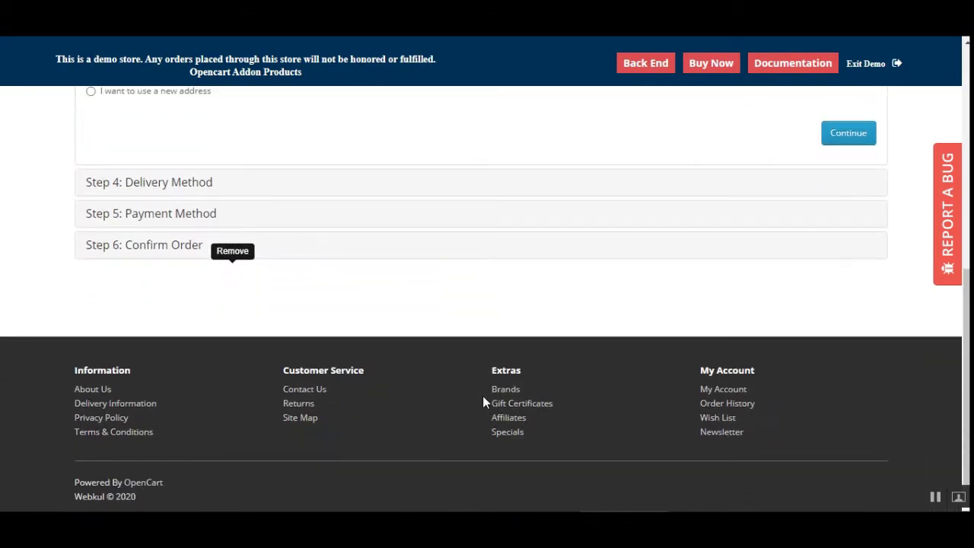
pyautogui.click(866, 133)
pyautogui.scroll(-1, 792, 347)
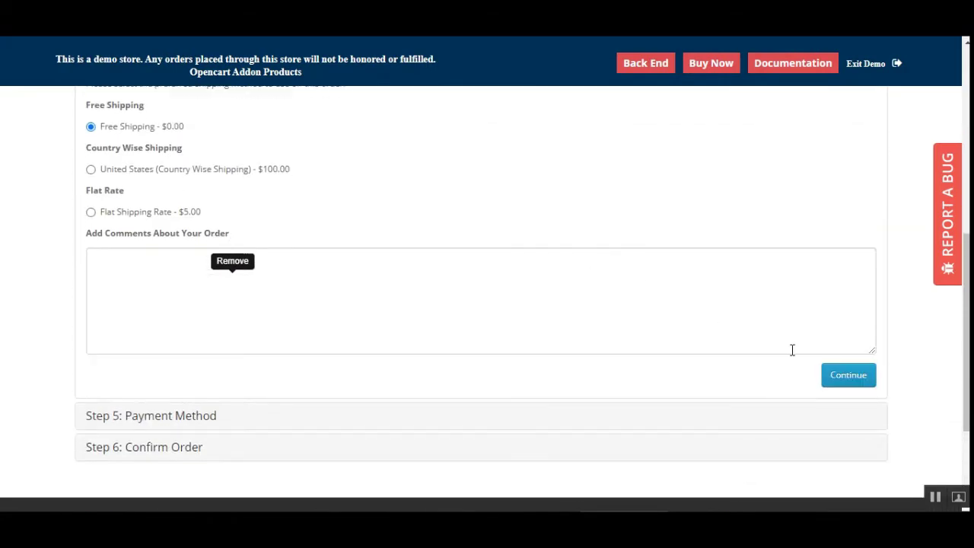
pyautogui.click(856, 380)
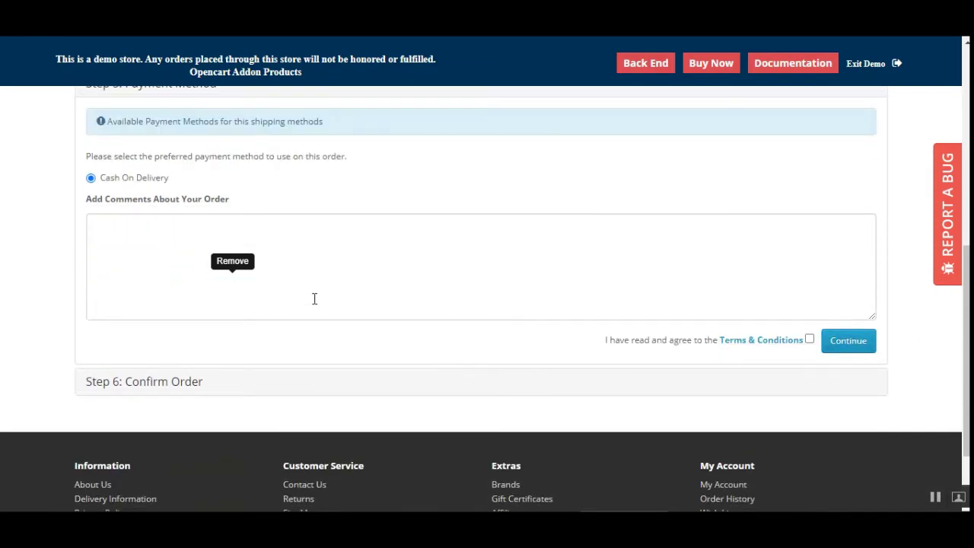
pyautogui.click(811, 340)
pyautogui.click(848, 341)
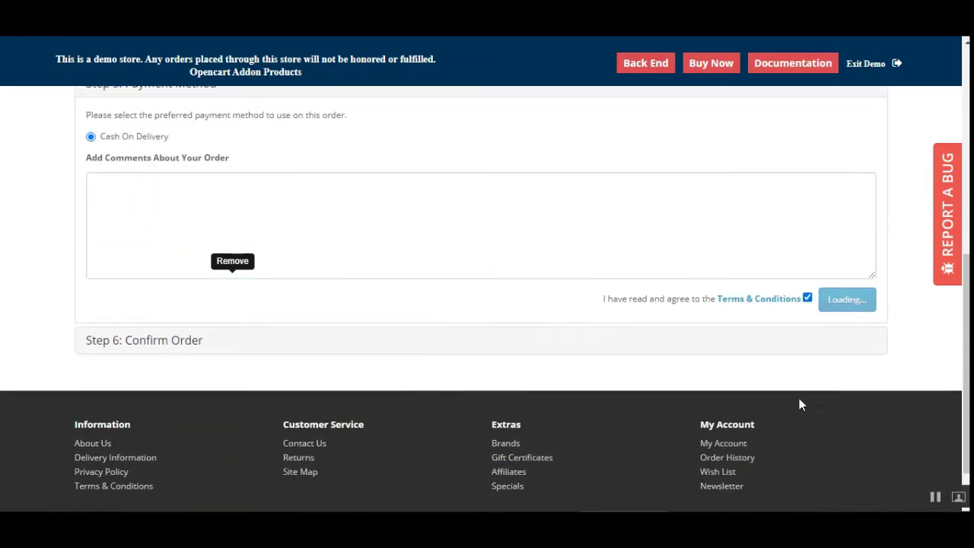
pyautogui.click(836, 297)
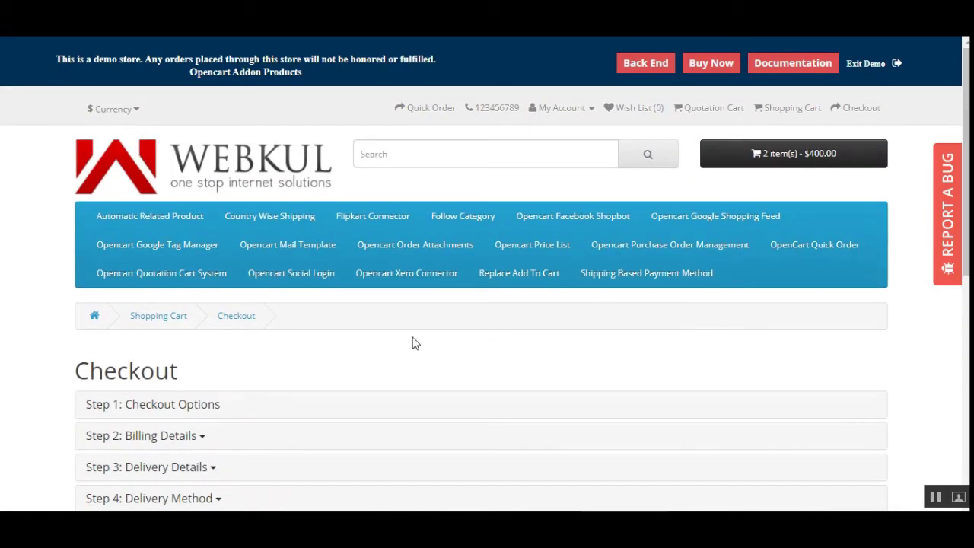
# Step: From the order Success page, follow the 'history' link to Order History
pyautogui.moveTo(967, 61); pyautogui.dragTo(966, 338)
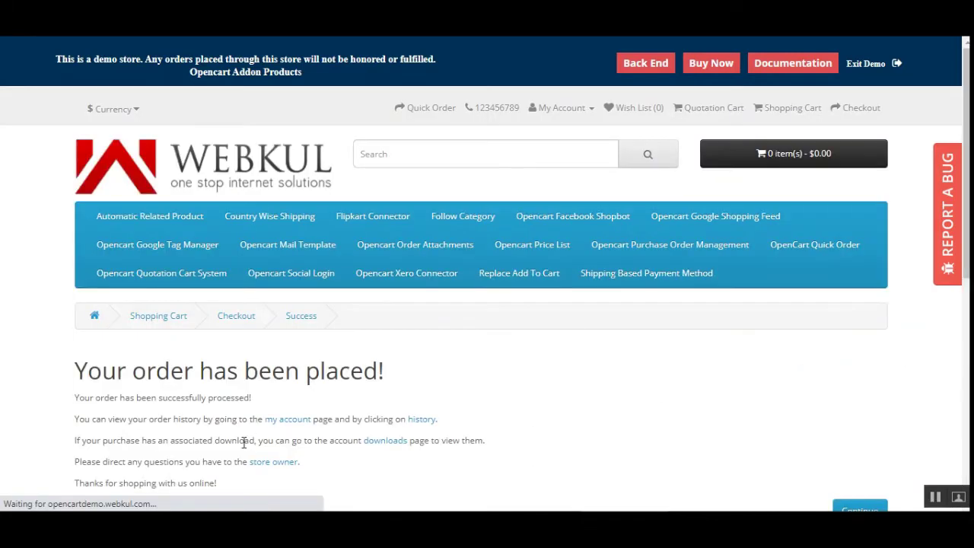
pyautogui.scroll(-3, 333, 454)
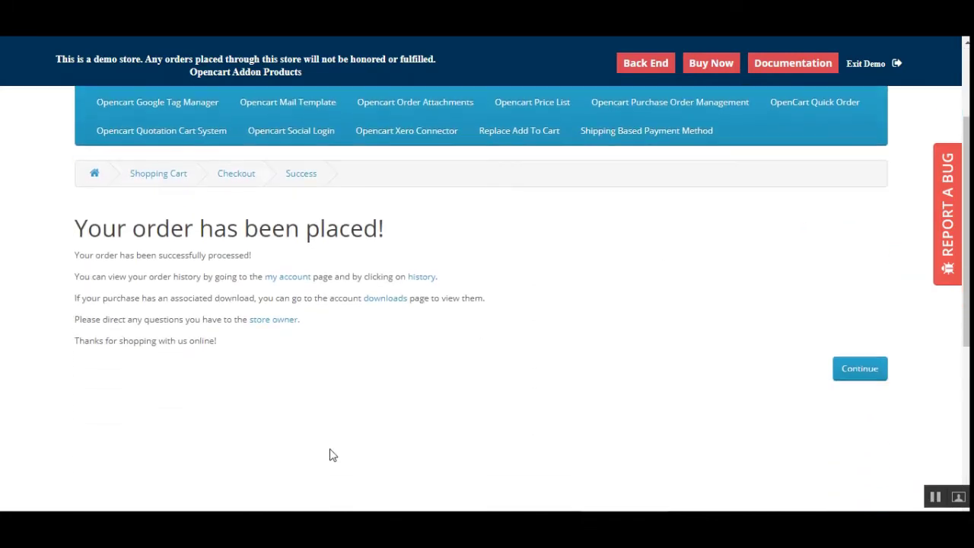
pyautogui.click(421, 278)
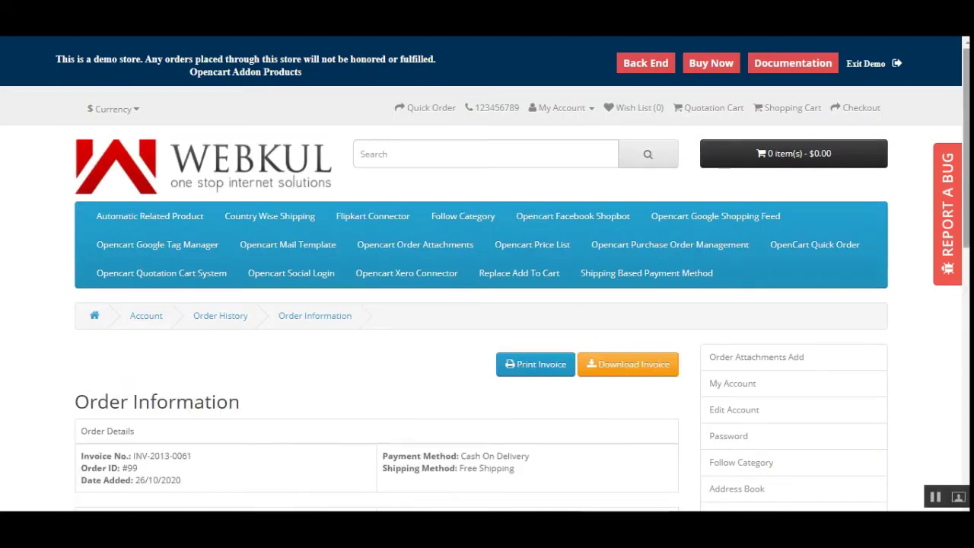
# Step: View order #99's details: 2 Hepavirase medicine, $400.00, free shipping, Cash On Delivery
pyautogui.scroll(-3, 761, 347)
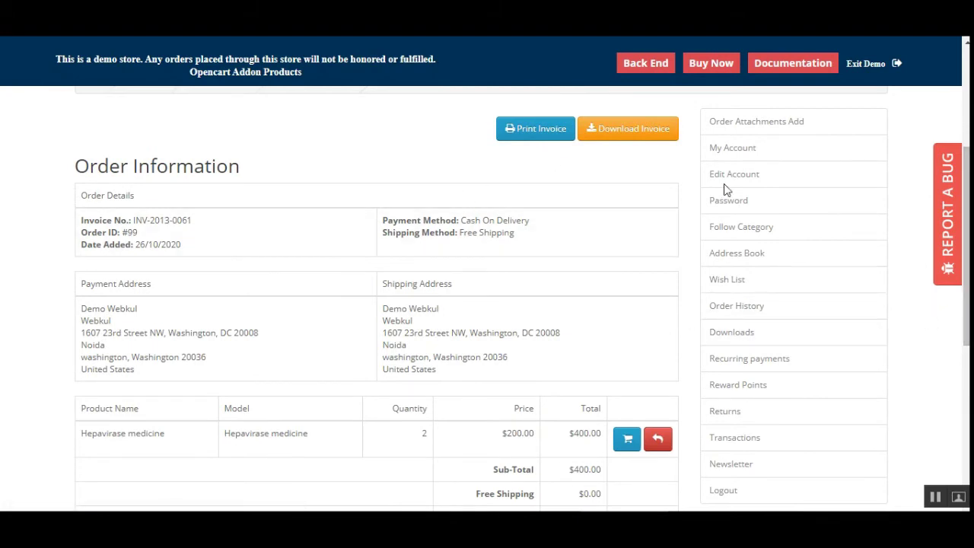
pyautogui.scroll(3, 608, 305)
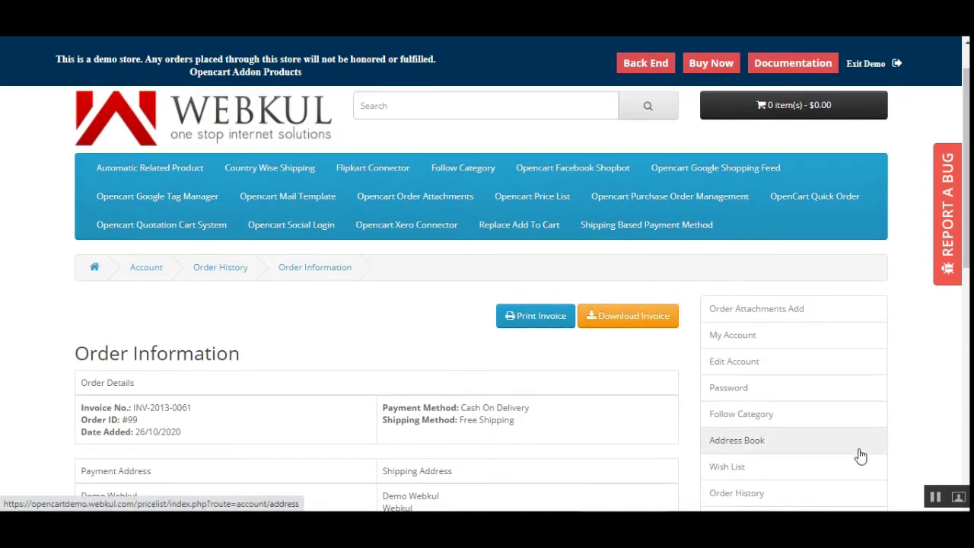
pyautogui.click(644, 65)
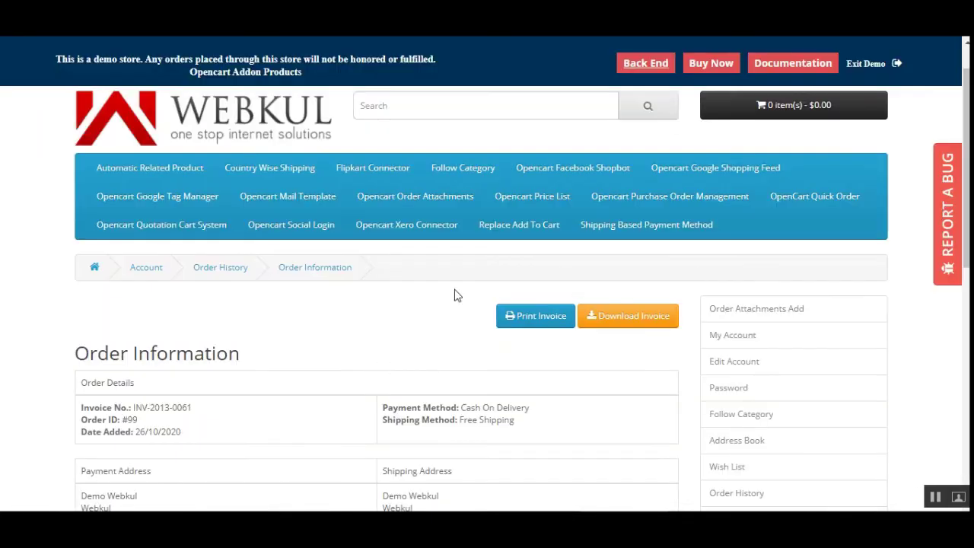
pyautogui.scroll(1, 370, 206)
pyautogui.click(570, 110)
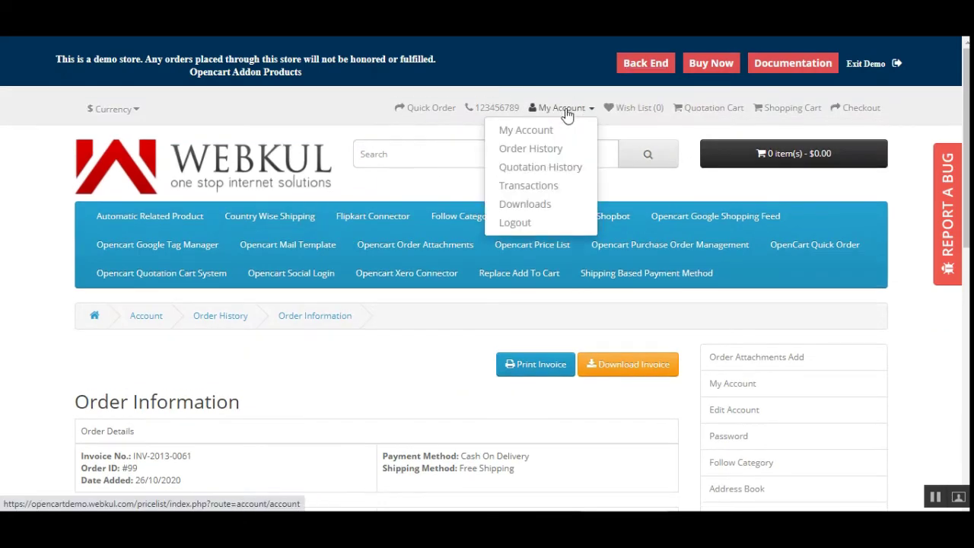
# Step: Log out via My Account > Logout and scroll down to the footer links
pyautogui.click(547, 225)
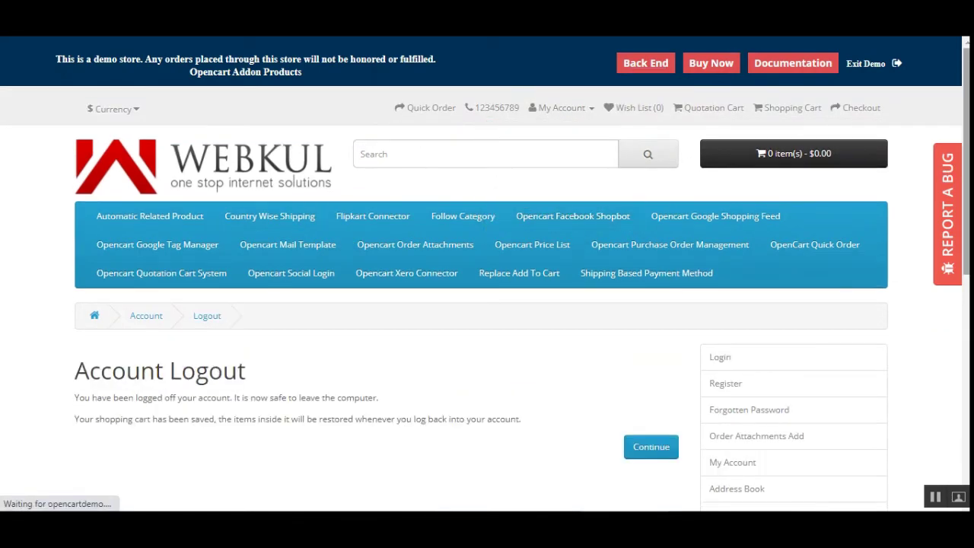
pyautogui.scroll(-10, 488, 304)
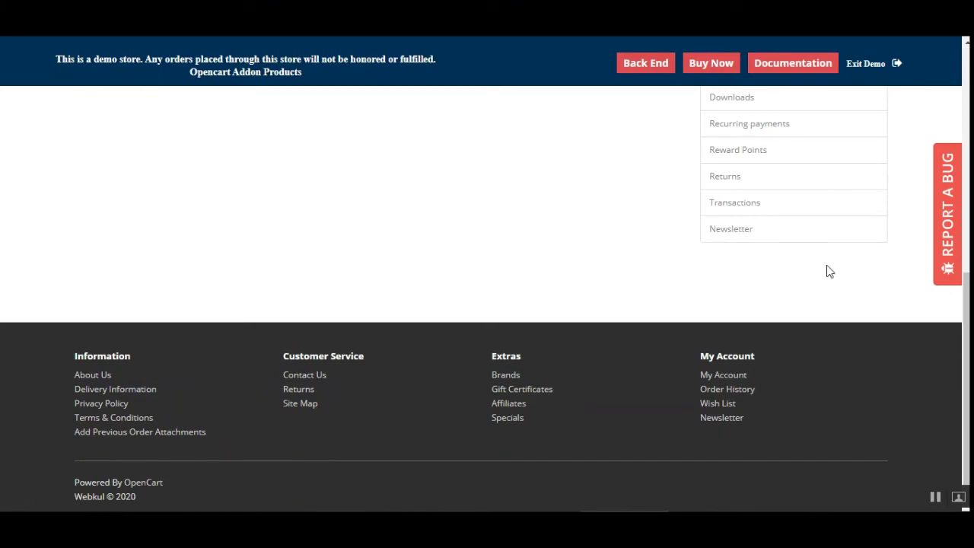
pyautogui.moveTo(967, 319)
pyautogui.mouseDown()
pyautogui.moveTo(967, 95)
pyautogui.moveTo(967, 314)
pyautogui.mouseUp()
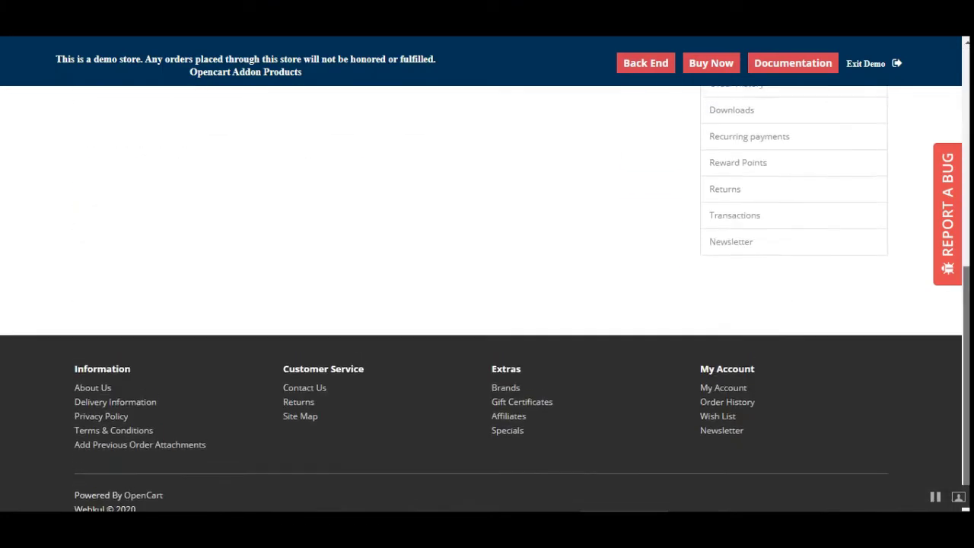
pyautogui.scroll(5, 850, 248)
pyautogui.scroll(-2, 900, 248)
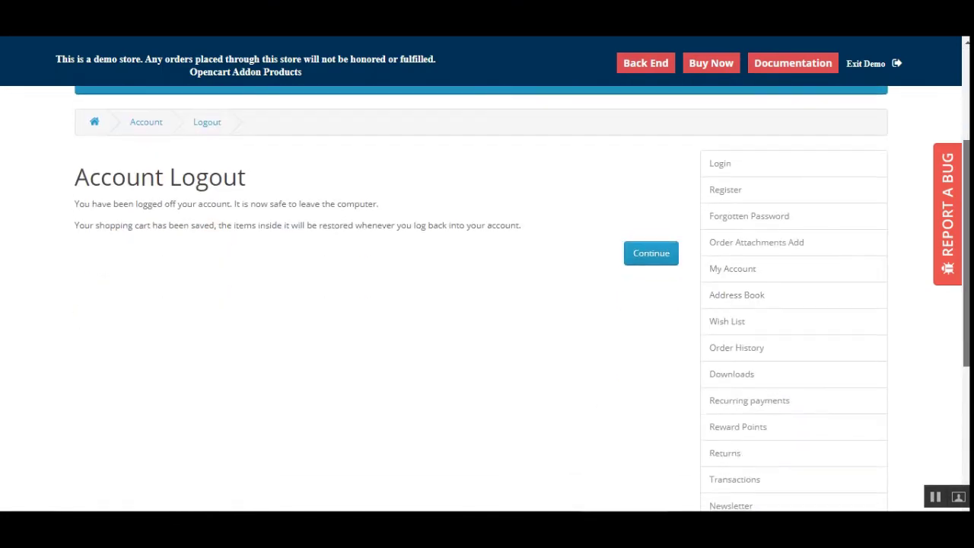
pyautogui.scroll(-4, 517, 348)
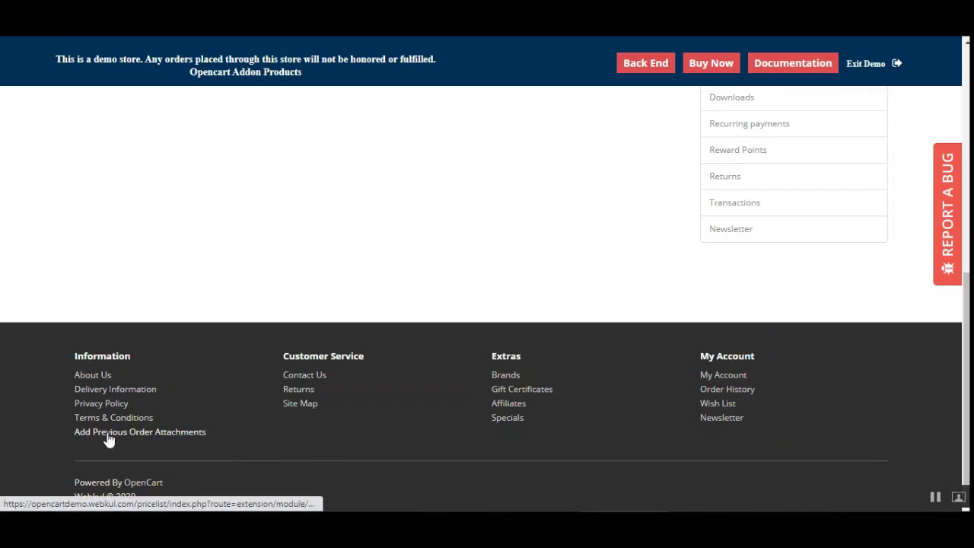
# Step: In the previous-order attachments form, enter order ID 97 and the customer's e-mail and fetch details
pyautogui.click(185, 433)
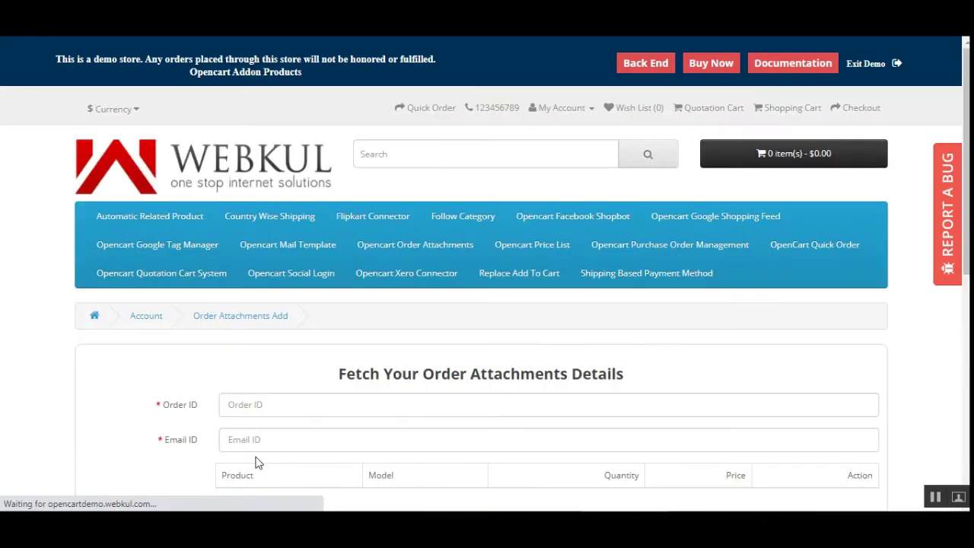
pyautogui.click(252, 408)
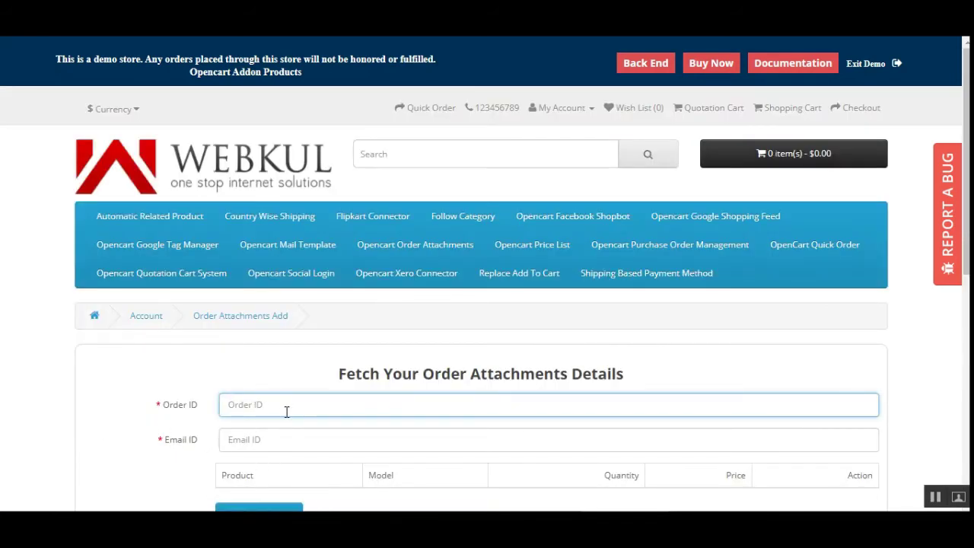
pyautogui.write('97')
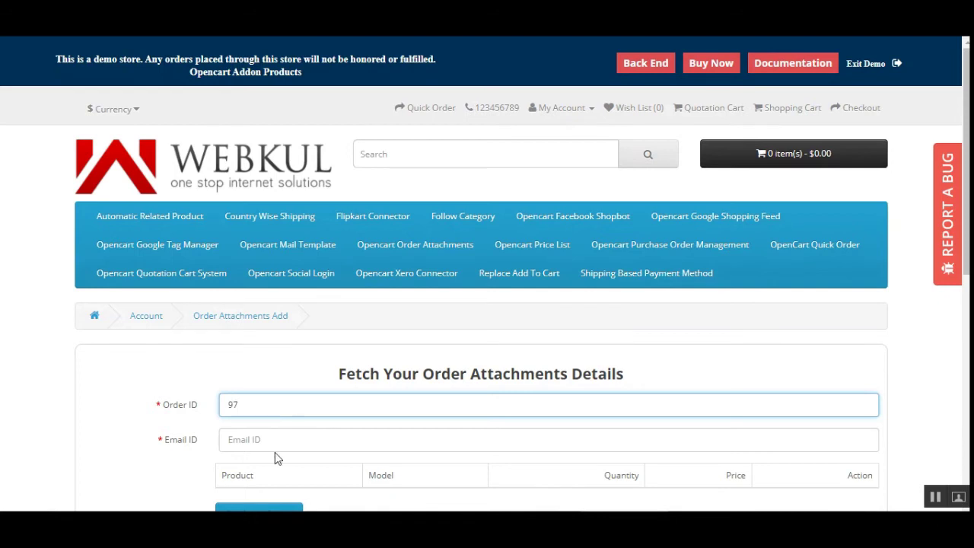
pyautogui.click(276, 441)
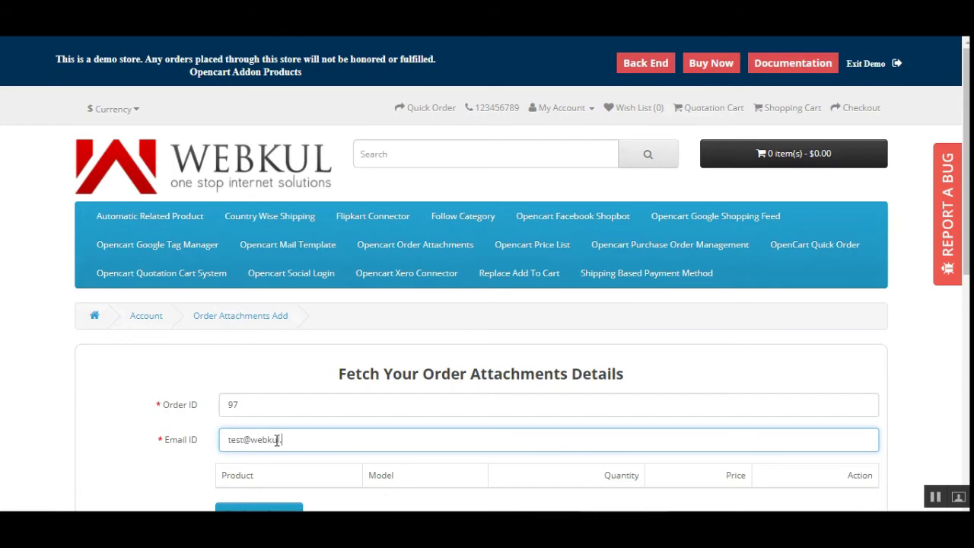
pyautogui.scroll(-4, 290, 436)
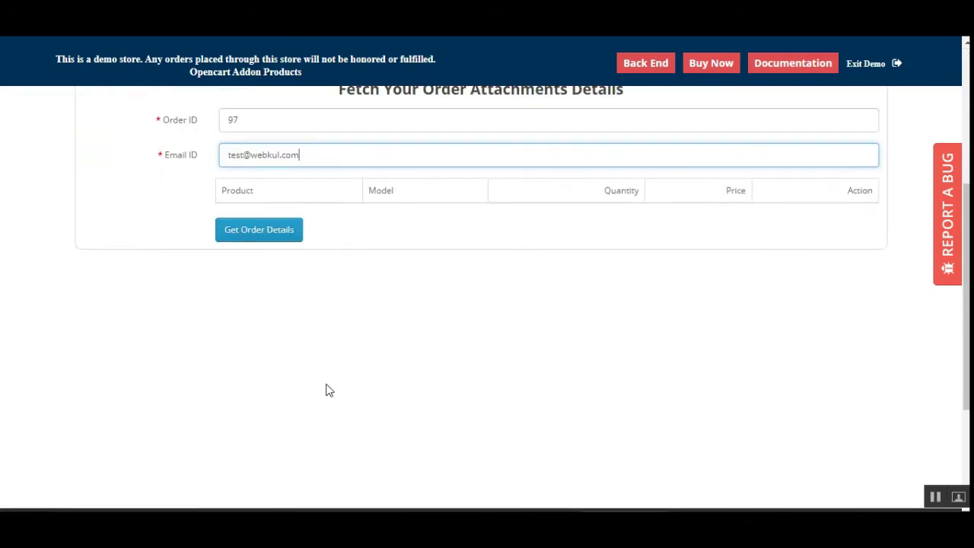
pyautogui.click(263, 233)
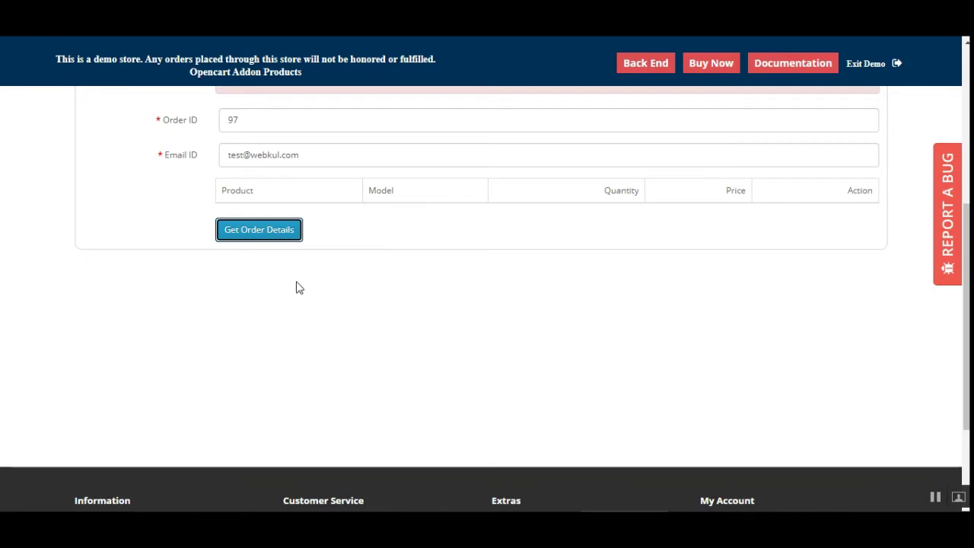
# Step: Highlight the incorrect order details error message and scroll through the page
pyautogui.scroll(2, 297, 283)
pyautogui.moveTo(266, 226); pyautogui.dragTo(226, 226)
pyautogui.click(420, 221)
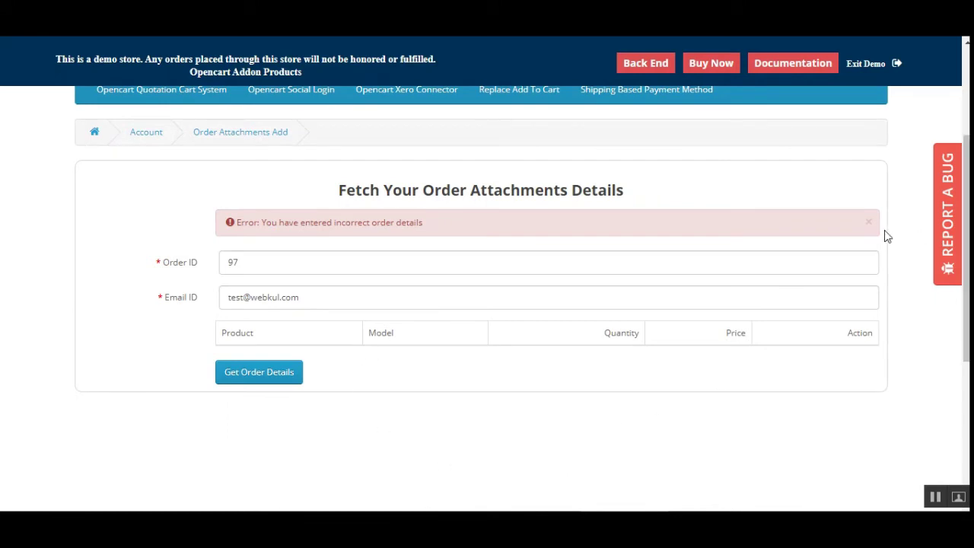
pyautogui.scroll(1, 304, 280)
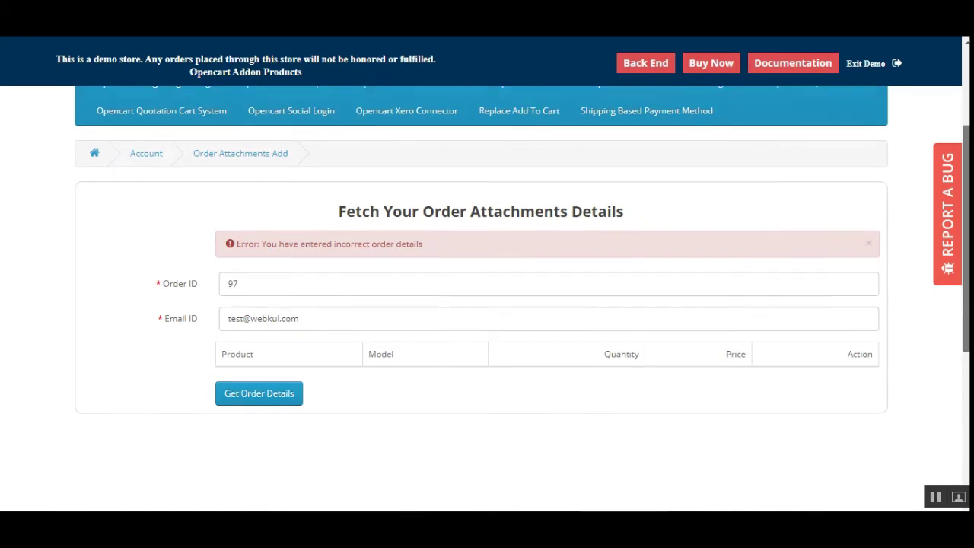
pyautogui.scroll(1, 395, 348)
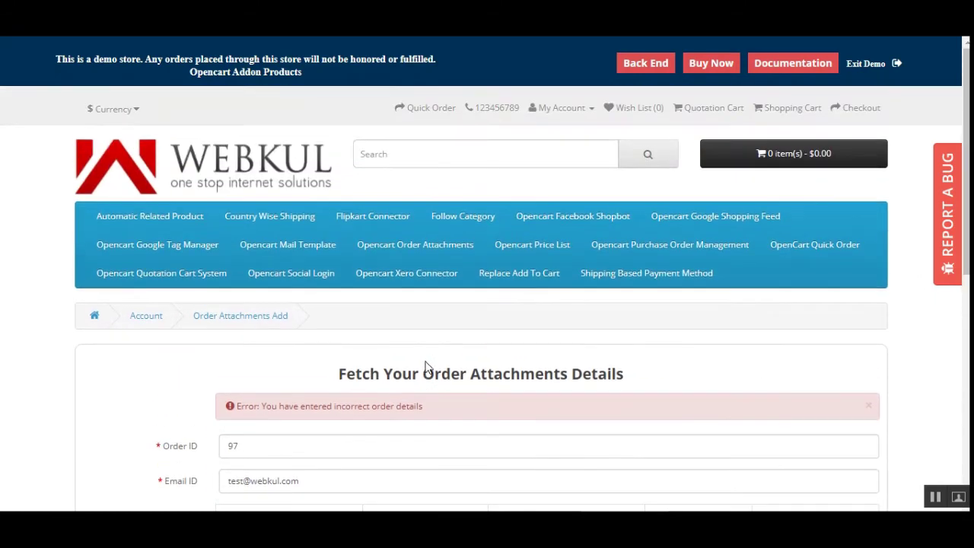
pyautogui.scroll(-5, 426, 370)
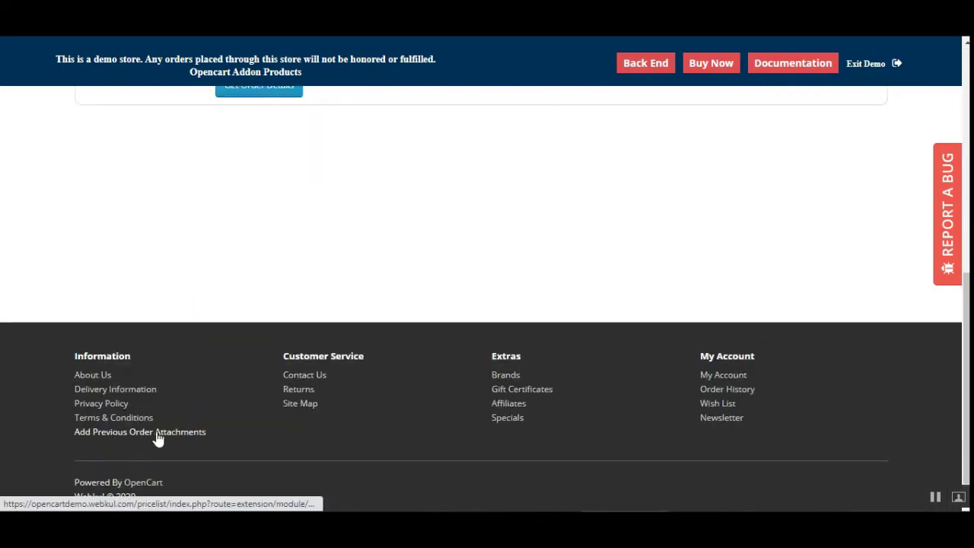
# Step: Reopen a blank Add Previous Order Attachments form and scroll through it
pyautogui.click(156, 436)
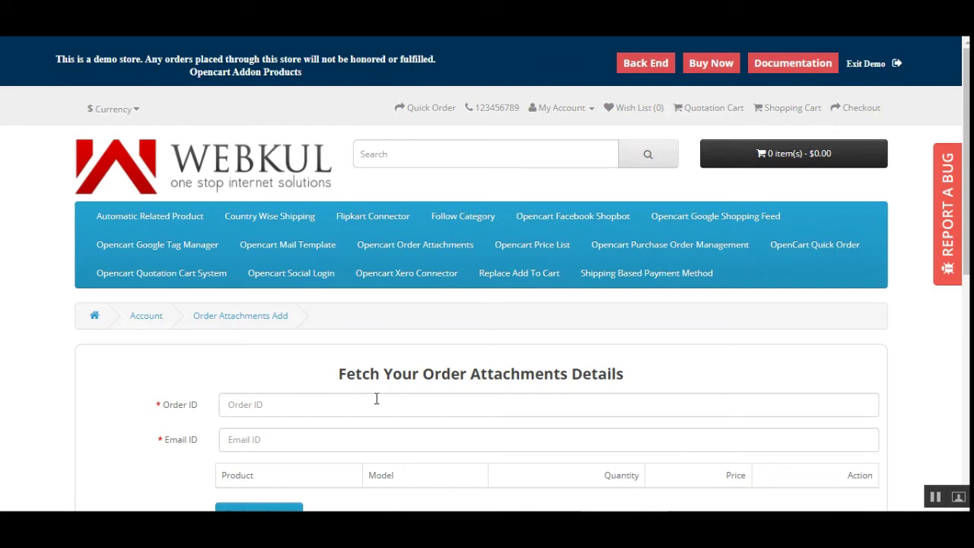
pyautogui.scroll(-5, 376, 399)
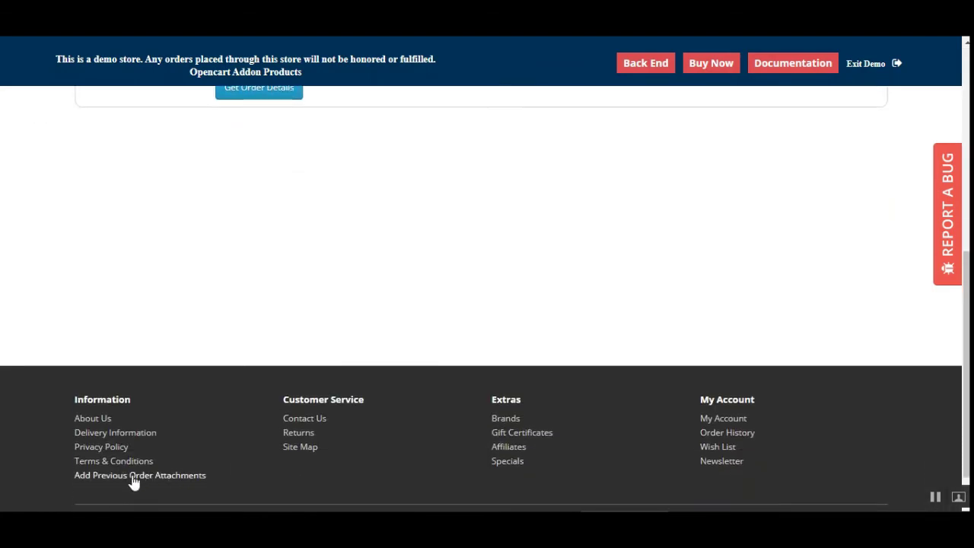
pyautogui.scroll(5, 312, 364)
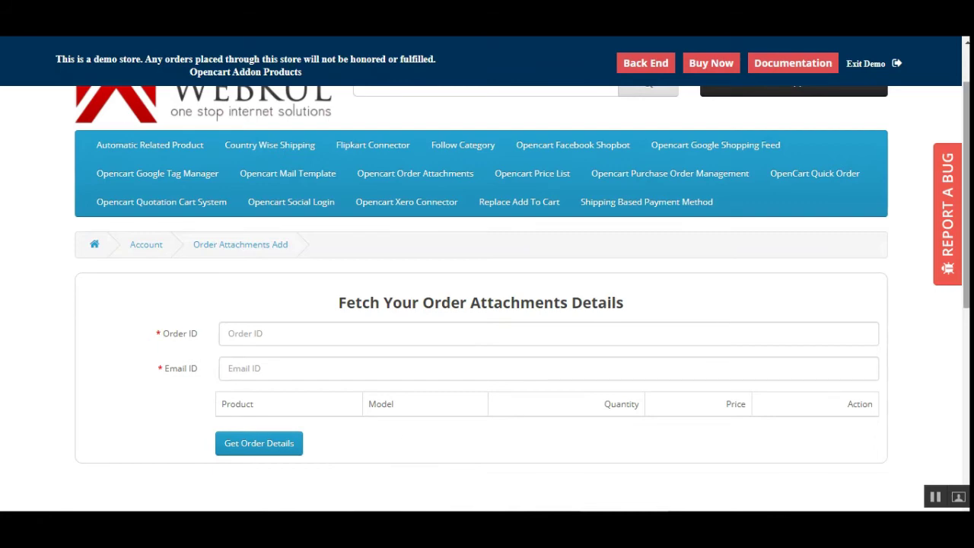
pyautogui.scroll(-2, 728, 328)
pyautogui.scroll(3, 728, 328)
pyautogui.scroll(-2, 728, 328)
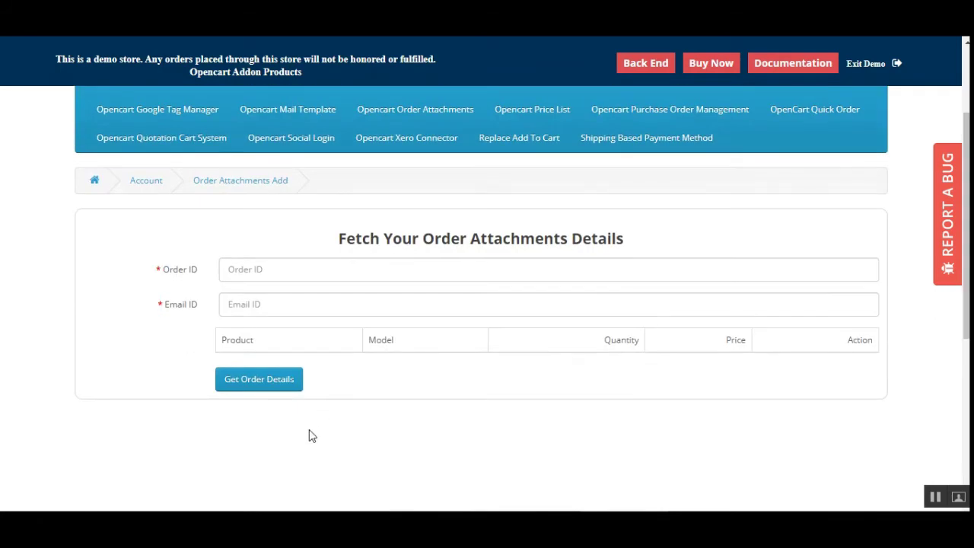
pyautogui.scroll(2, 448, 416)
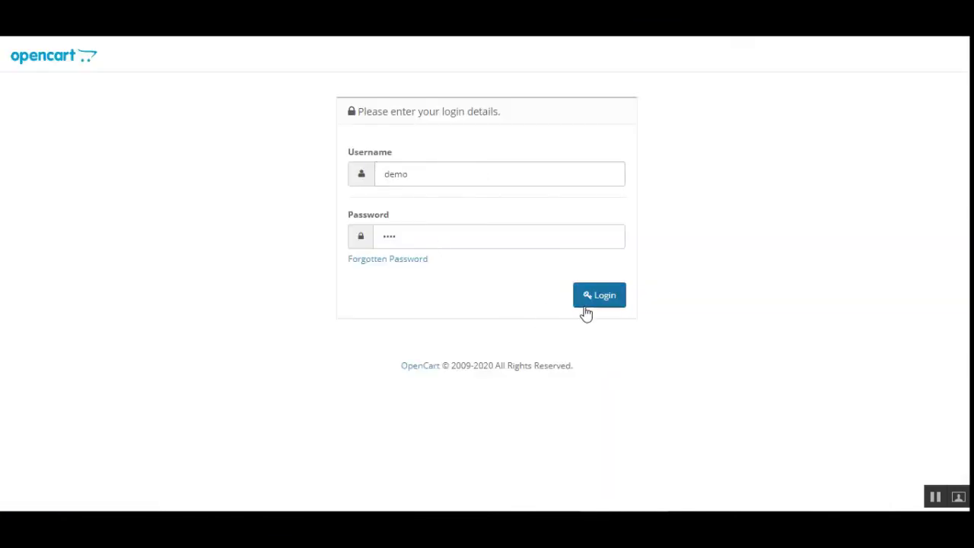
# Step: Log in to admin, open Order Attachments List, and highlight Hepavirase and the list heading
pyautogui.click(585, 310)
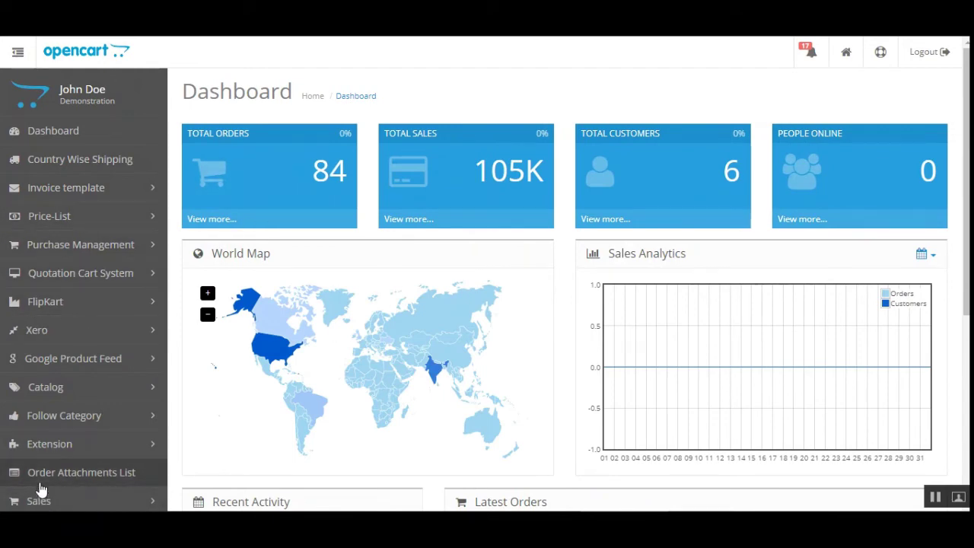
pyautogui.click(94, 470)
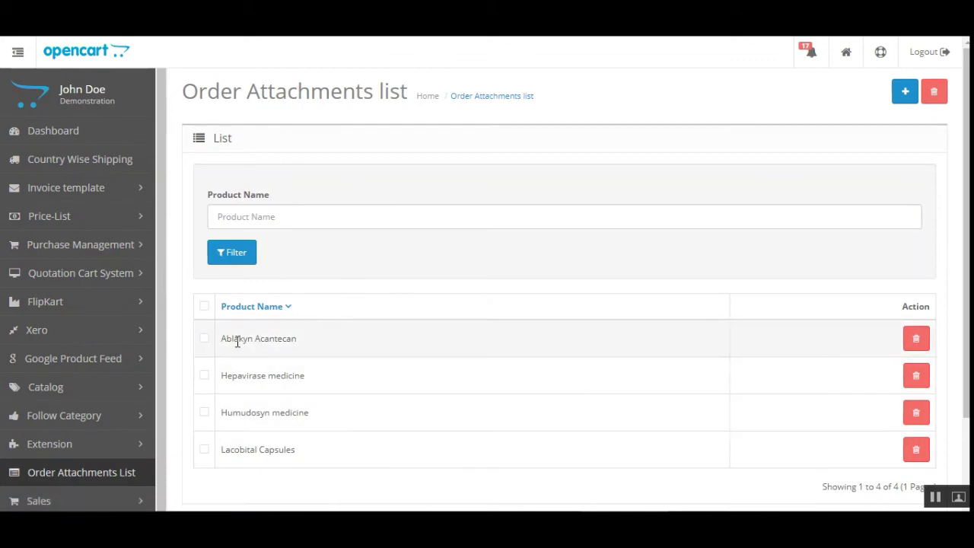
pyautogui.moveTo(240, 378); pyautogui.dragTo(308, 386)
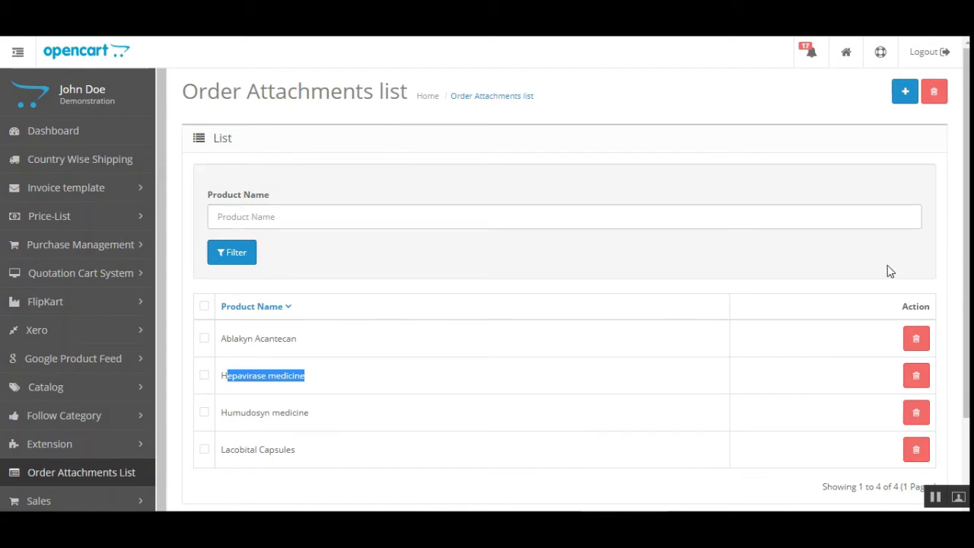
pyautogui.moveTo(191, 92); pyautogui.dragTo(344, 92)
# Step: Select Beige Prom Dress and Ablakyn Acantecan as attachment-required products and save them
pyautogui.click(908, 95)
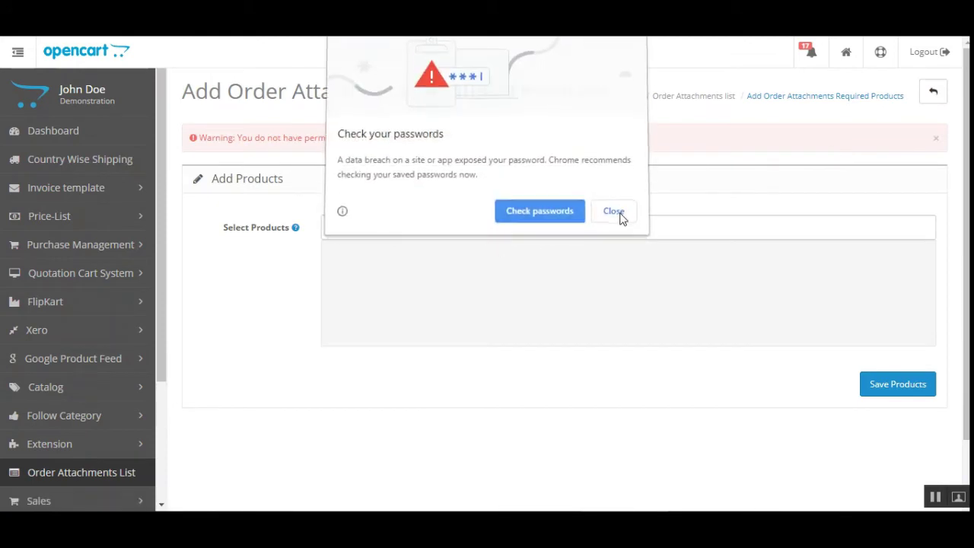
pyautogui.click(613, 211)
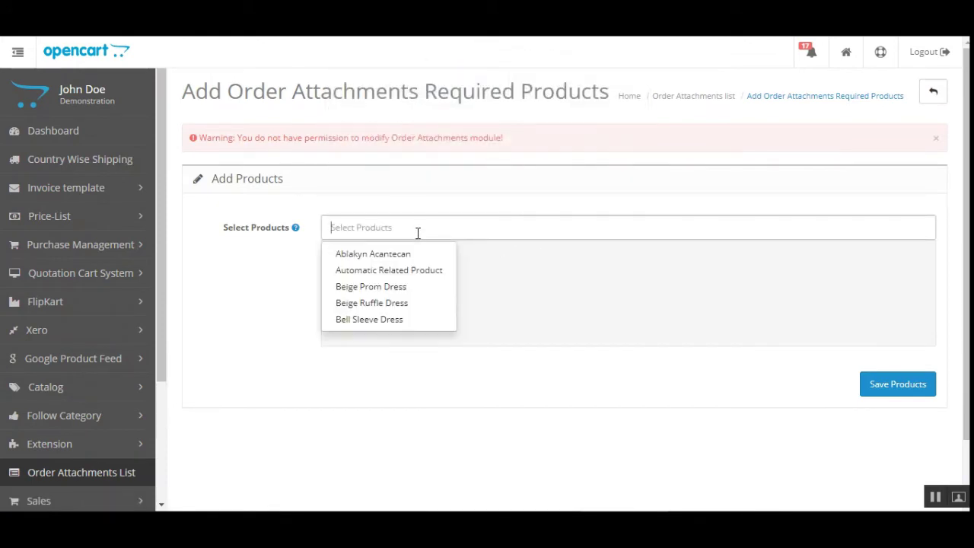
pyautogui.click(414, 286)
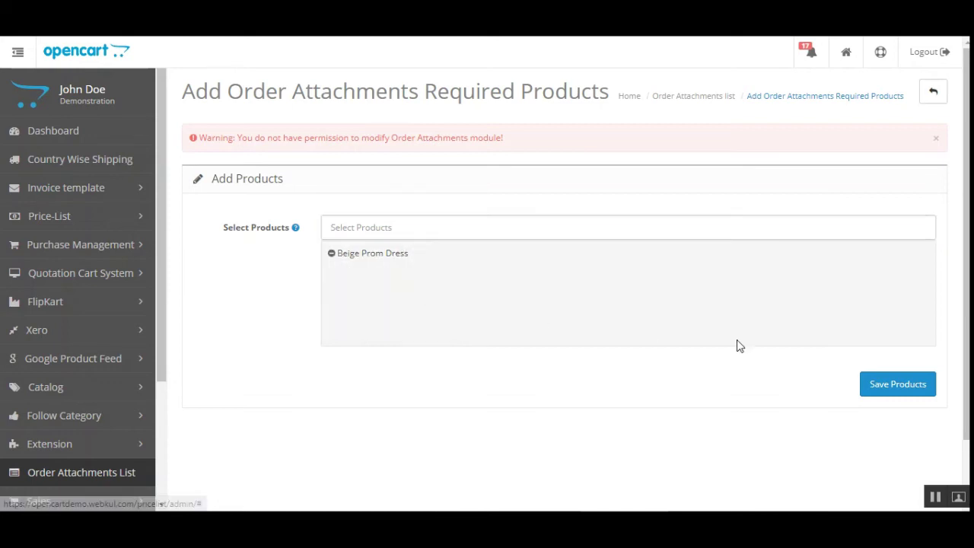
pyautogui.click(341, 227)
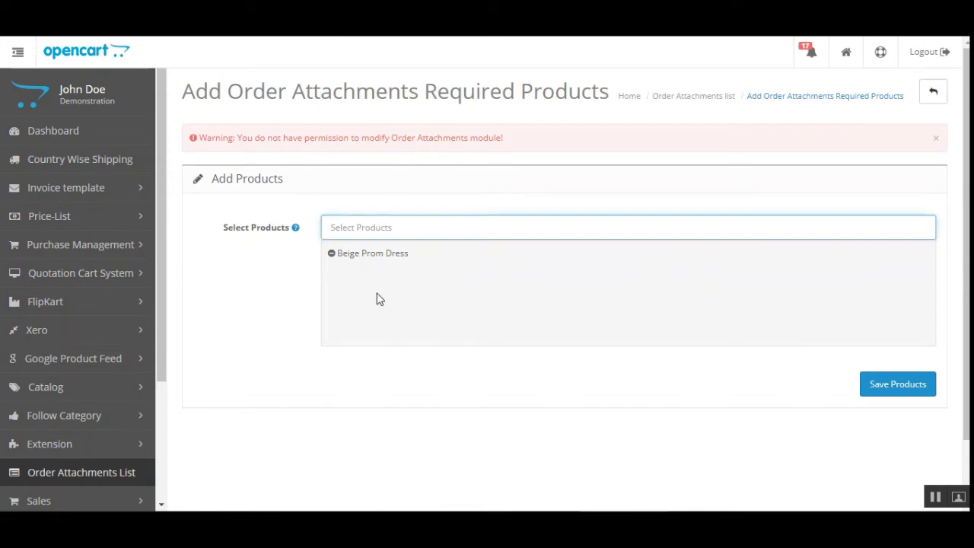
pyautogui.click(370, 254)
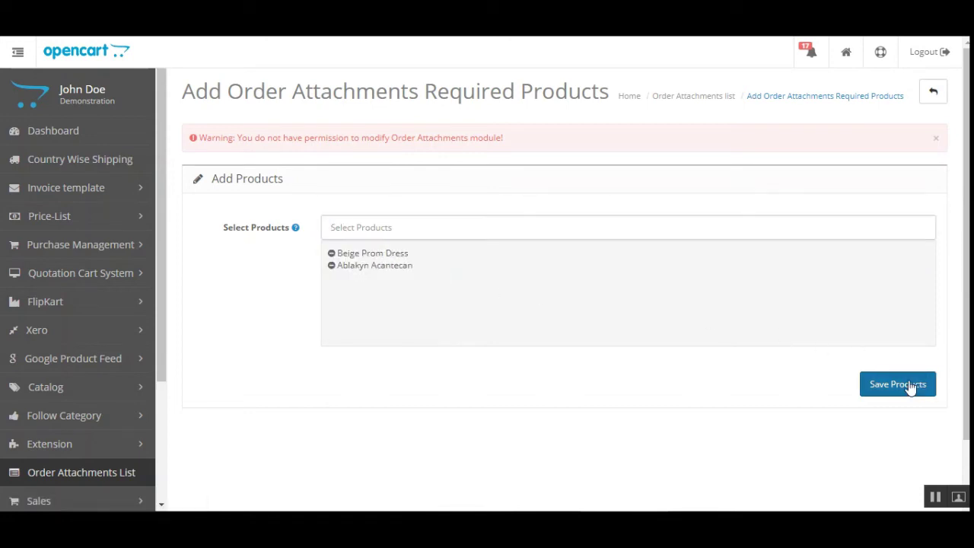
pyautogui.click(910, 387)
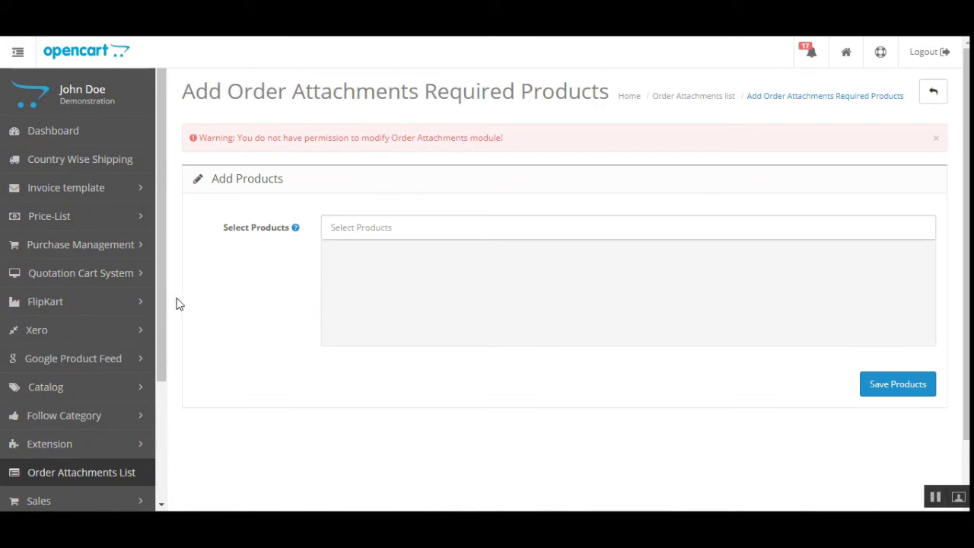
# Step: Open the Sales > Orders list and scroll down
pyautogui.click(129, 504)
pyautogui.moveTo(156, 350); pyautogui.dragTo(151, 439)
pyautogui.click(104, 389)
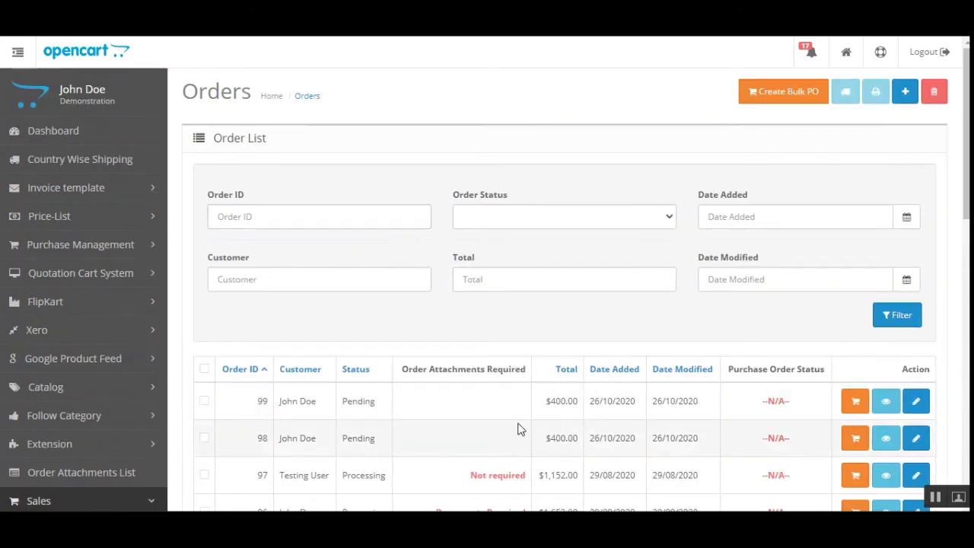
pyautogui.scroll(-2, 574, 416)
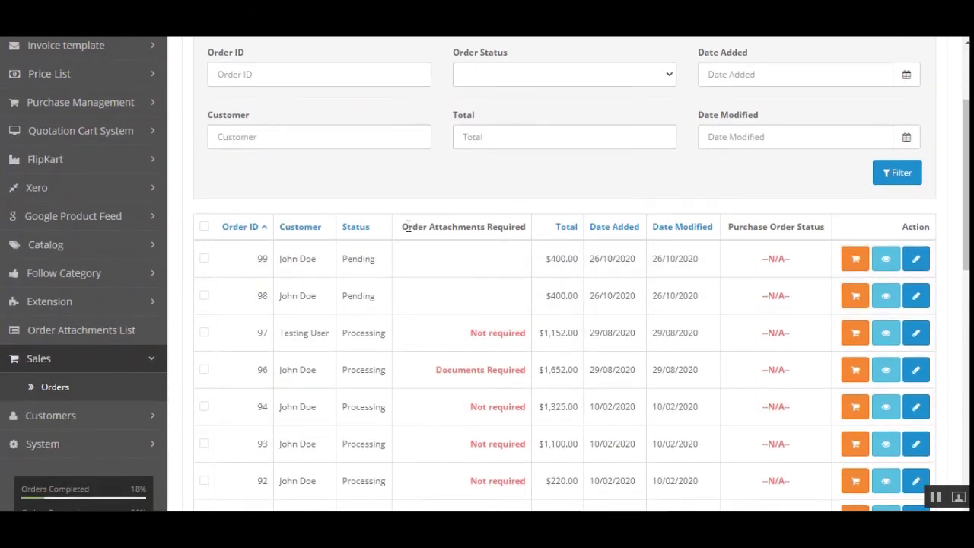
# Step: Highlight the Order Attachments Required column and order 96's Documents Required status, then view order 96
pyautogui.moveTo(408, 226); pyautogui.dragTo(513, 228)
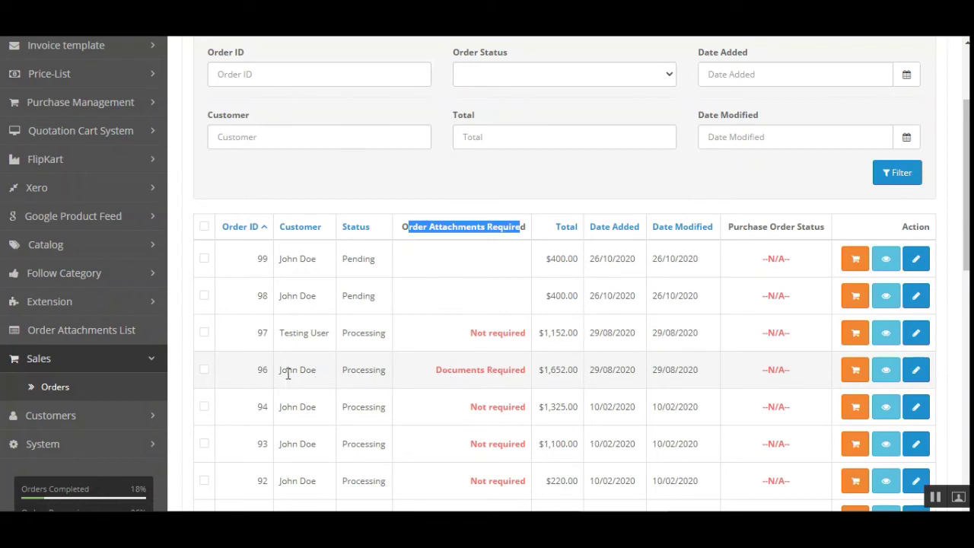
pyautogui.moveTo(258, 371); pyautogui.dragTo(373, 371)
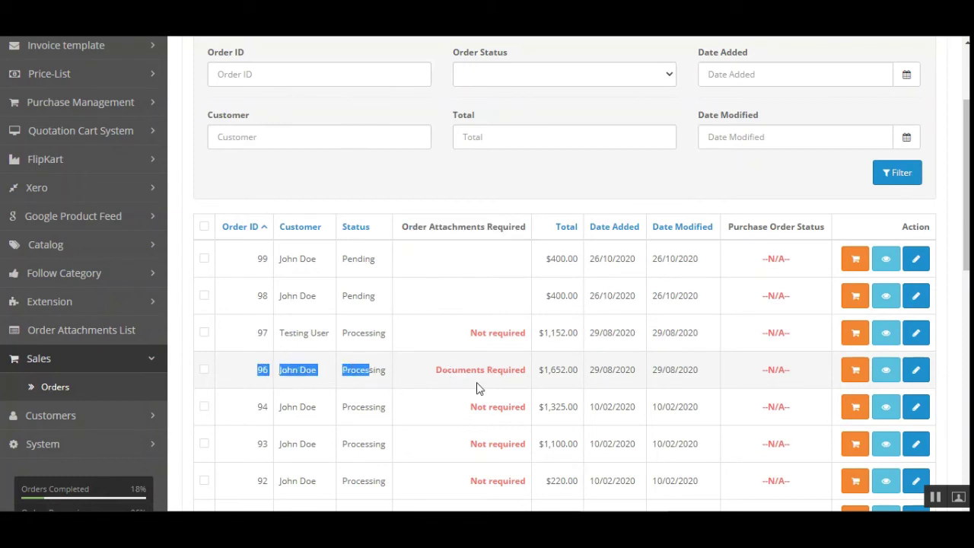
pyautogui.click(474, 372)
pyautogui.moveTo(458, 370); pyautogui.dragTo(599, 376)
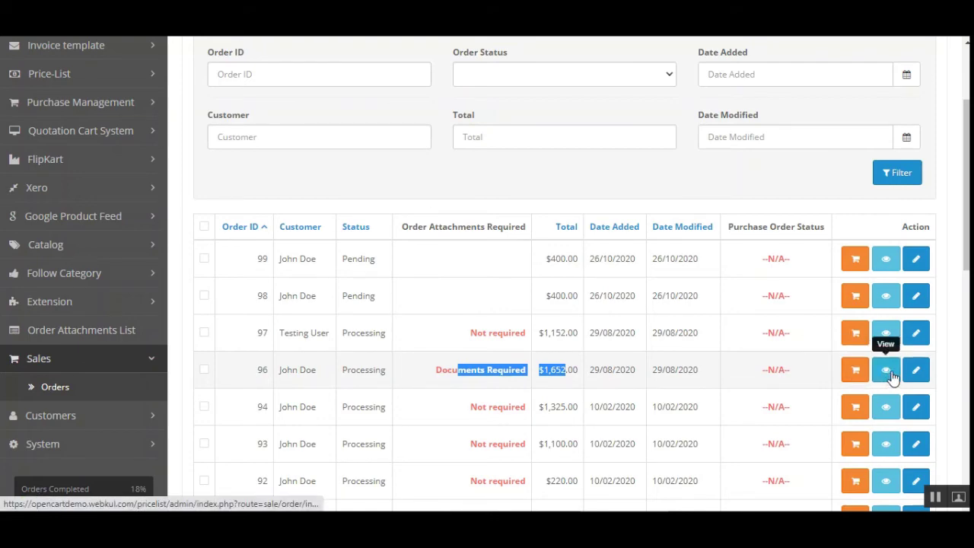
pyautogui.click(890, 373)
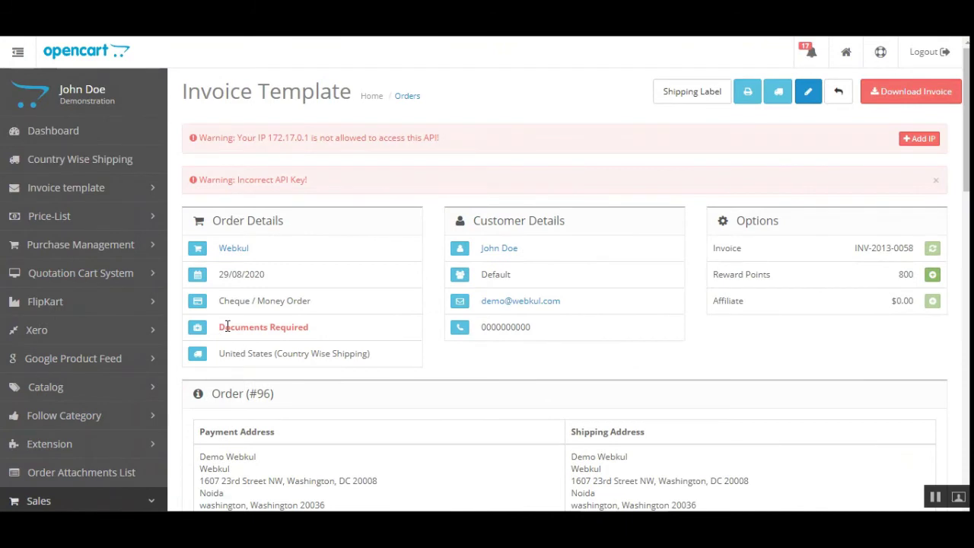
# Step: Highlight order 96's Documents Required status and scroll through the details page
pyautogui.moveTo(227, 326); pyautogui.dragTo(318, 331)
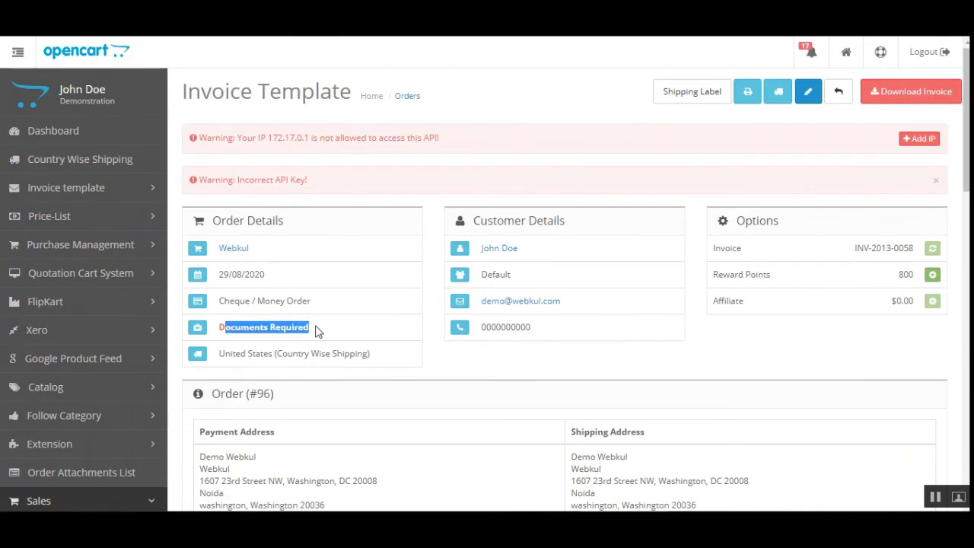
pyautogui.moveTo(229, 335); pyautogui.dragTo(302, 333)
pyautogui.scroll(-10, 692, 337)
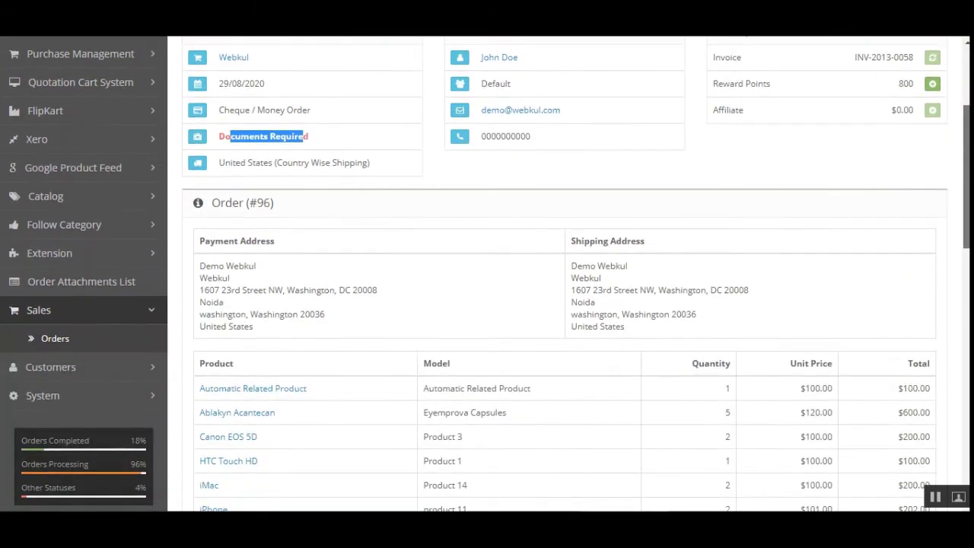
pyautogui.scroll(-3, 563, 305)
pyautogui.scroll(15, 563, 304)
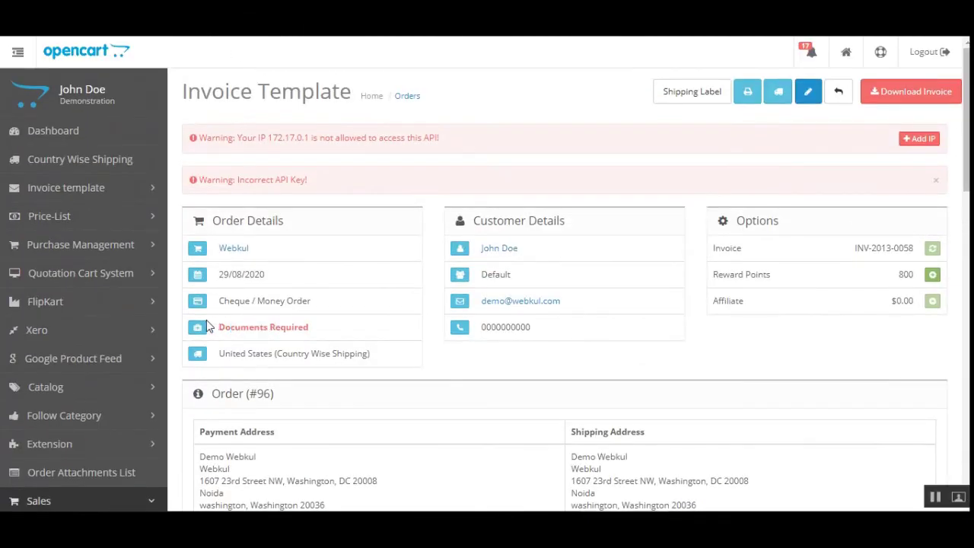
pyautogui.click(197, 329)
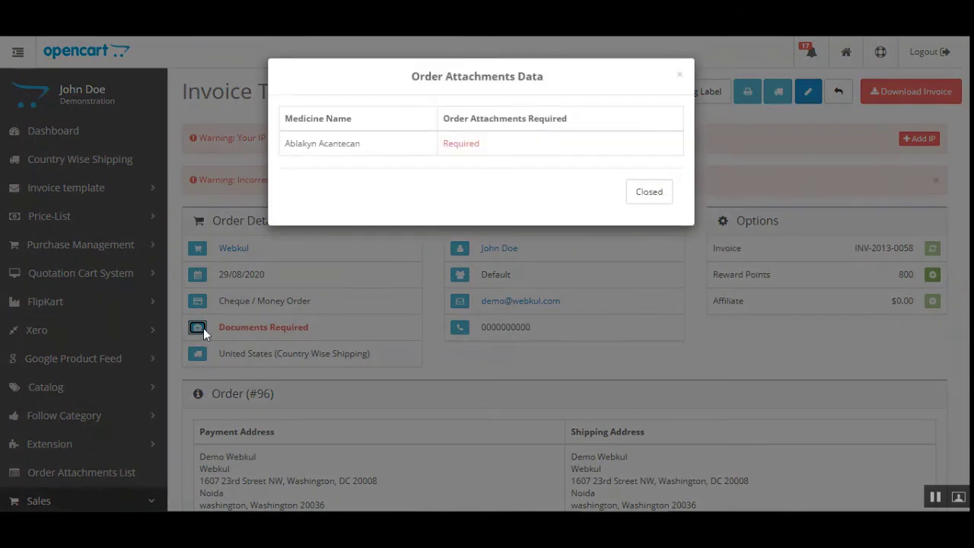
pyautogui.moveTo(290, 144); pyautogui.dragTo(350, 143)
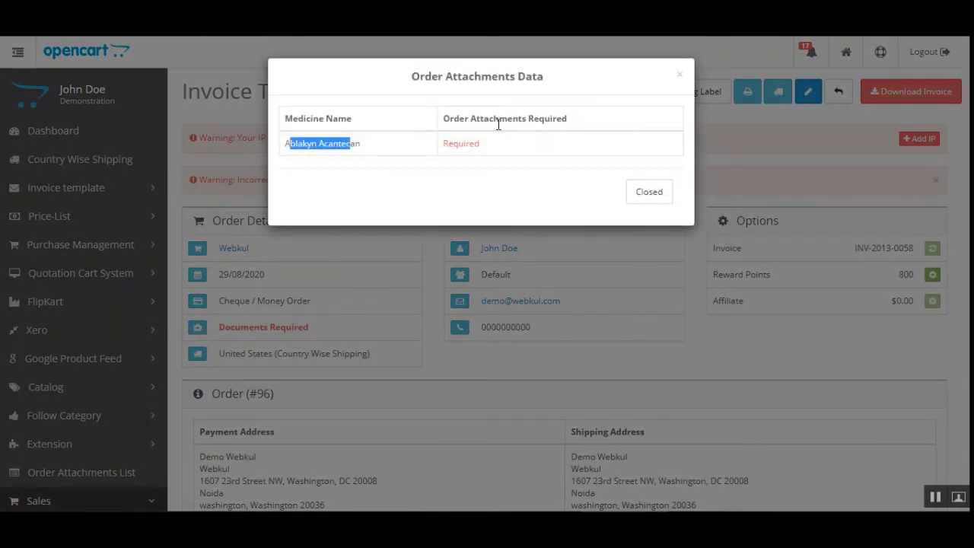
pyautogui.moveTo(455, 120); pyautogui.dragTo(517, 148)
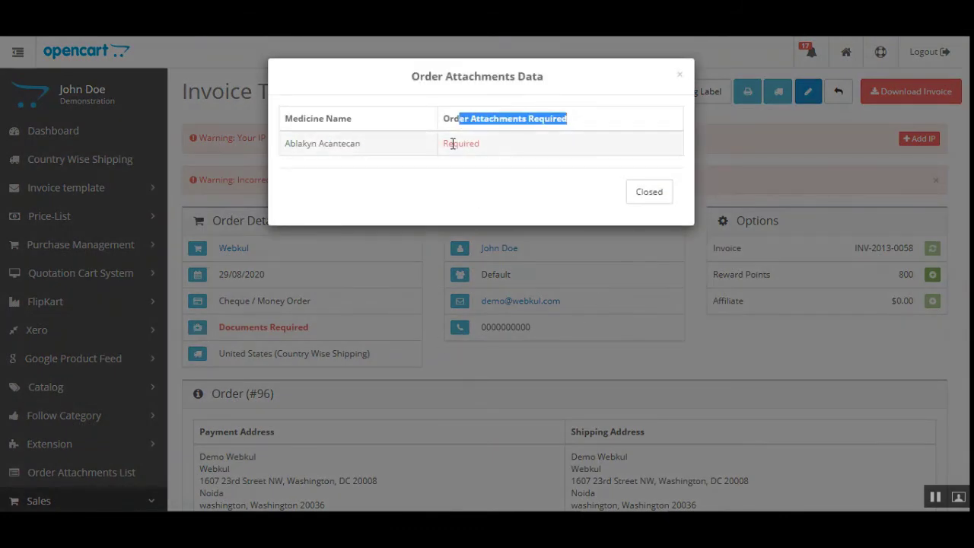
pyautogui.moveTo(453, 144); pyautogui.dragTo(477, 143)
pyautogui.click(664, 196)
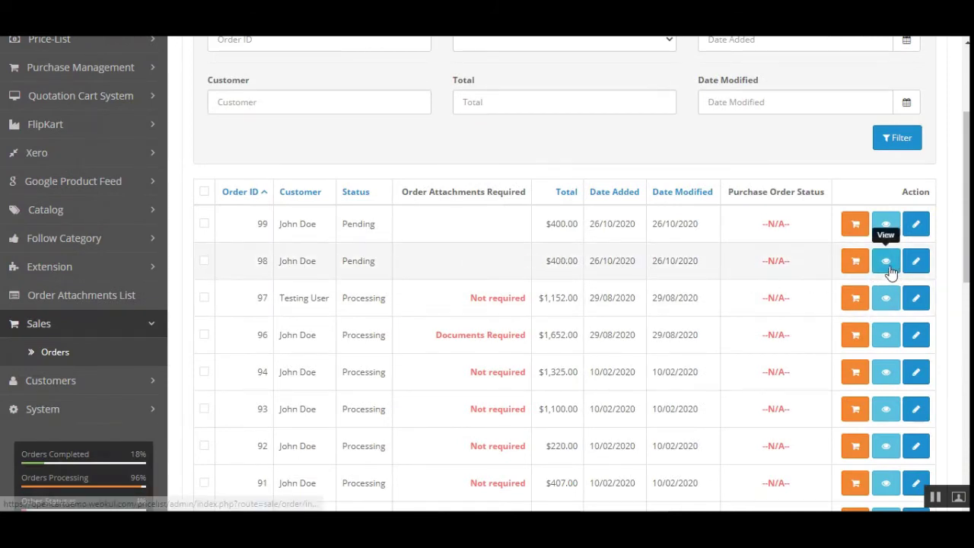
pyautogui.click(890, 269)
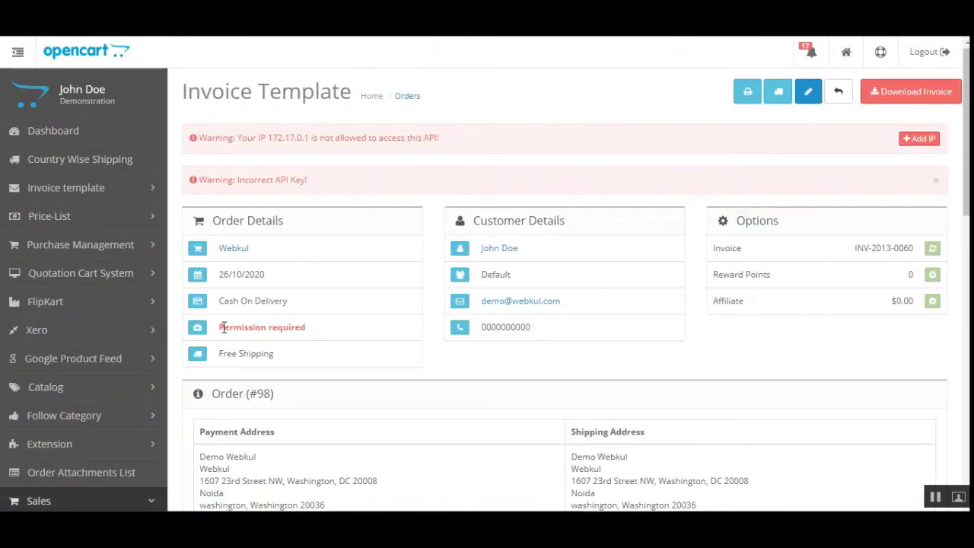
# Step: Dismiss the API key warning and point out order #98's Permission required attachment status
pyautogui.click(937, 183)
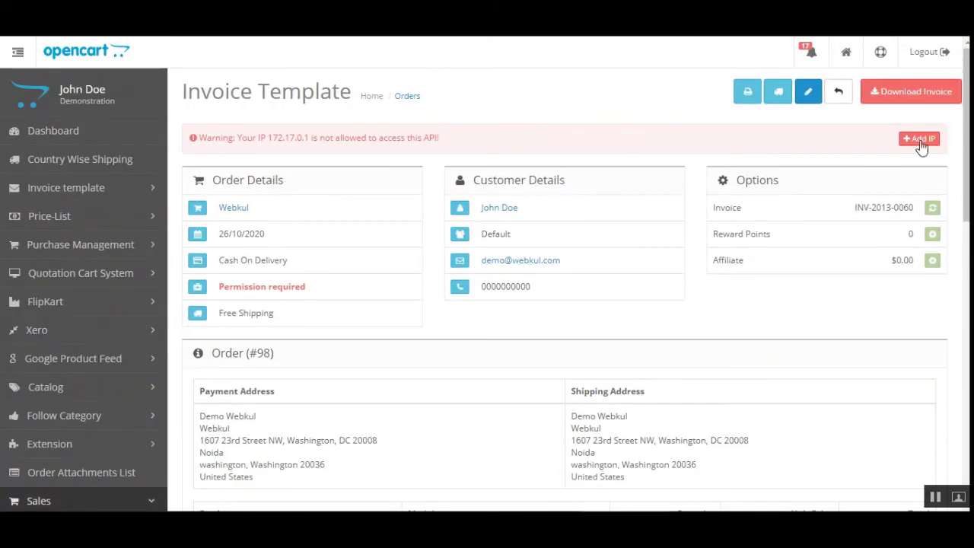
pyautogui.click(919, 139)
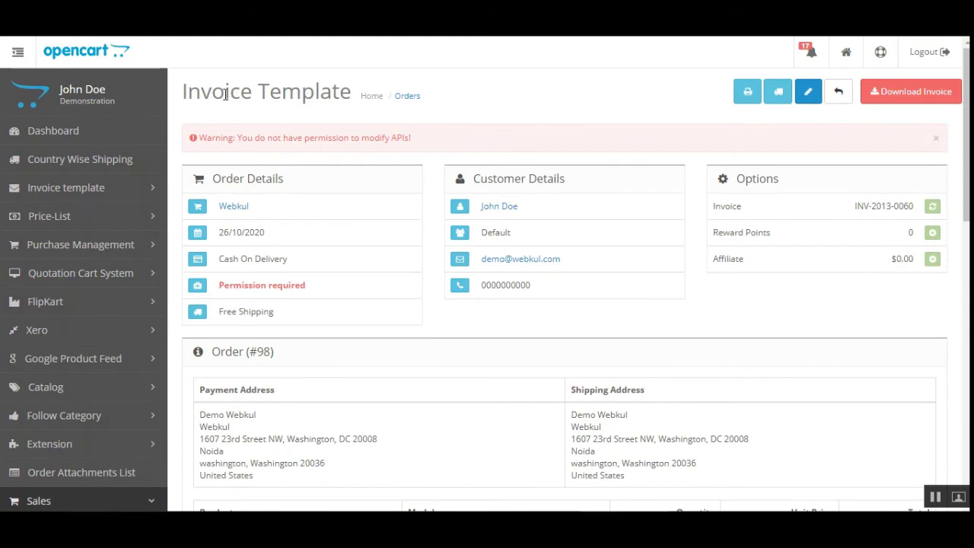
pyautogui.moveTo(225, 94); pyautogui.dragTo(339, 93)
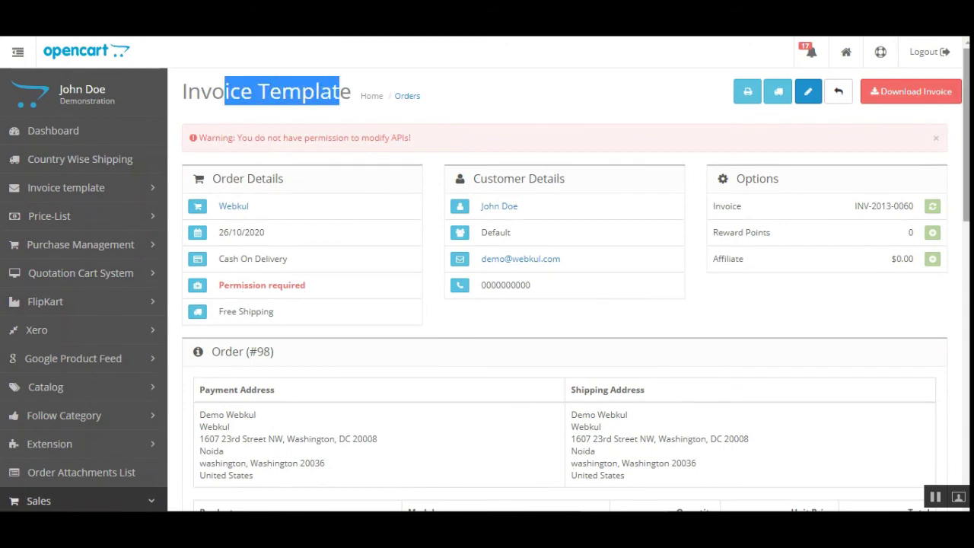
pyautogui.scroll(-6, 593, 492)
pyautogui.scroll(-4, 242, 385)
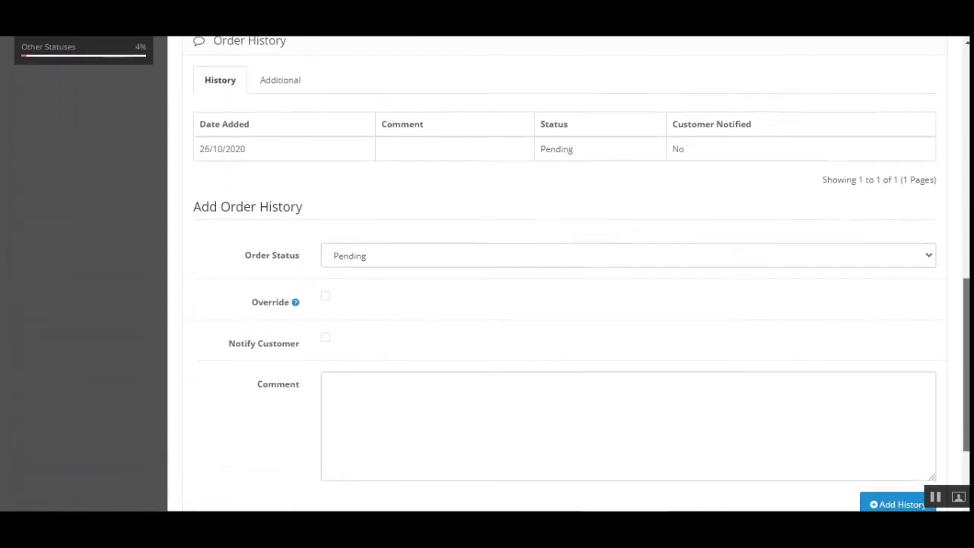
pyautogui.scroll(12, 242, 385)
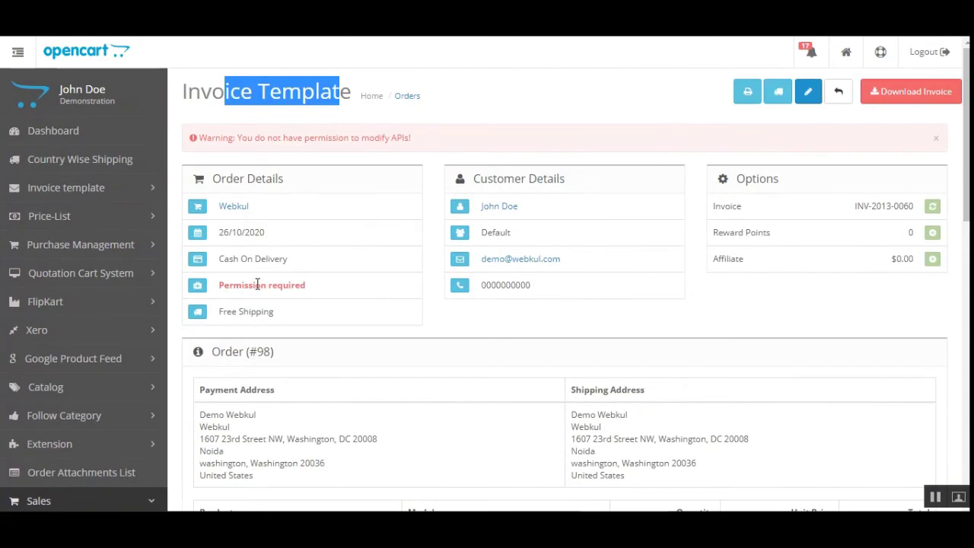
pyautogui.moveTo(241, 287); pyautogui.dragTo(306, 287)
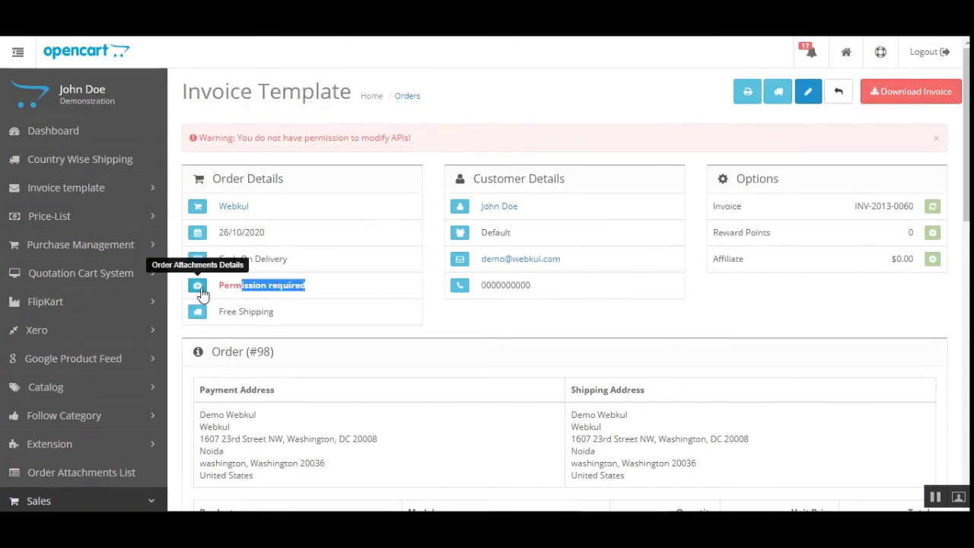
# Step: Open order #98's attachment details, noting Hepavirase, its Required status, note field and uploads
pyautogui.click(200, 290)
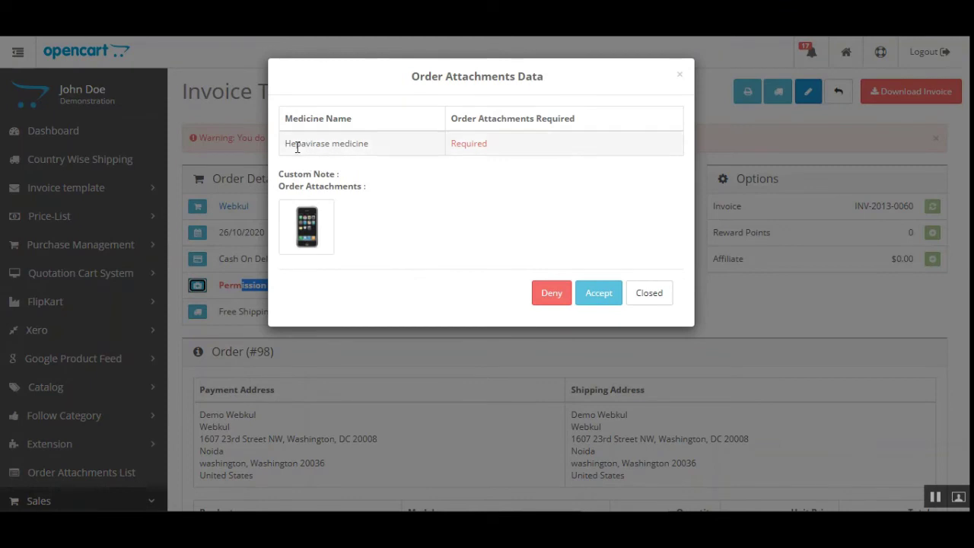
pyautogui.moveTo(296, 145); pyautogui.dragTo(367, 145)
pyautogui.moveTo(473, 120); pyautogui.dragTo(586, 122)
pyautogui.click(557, 140)
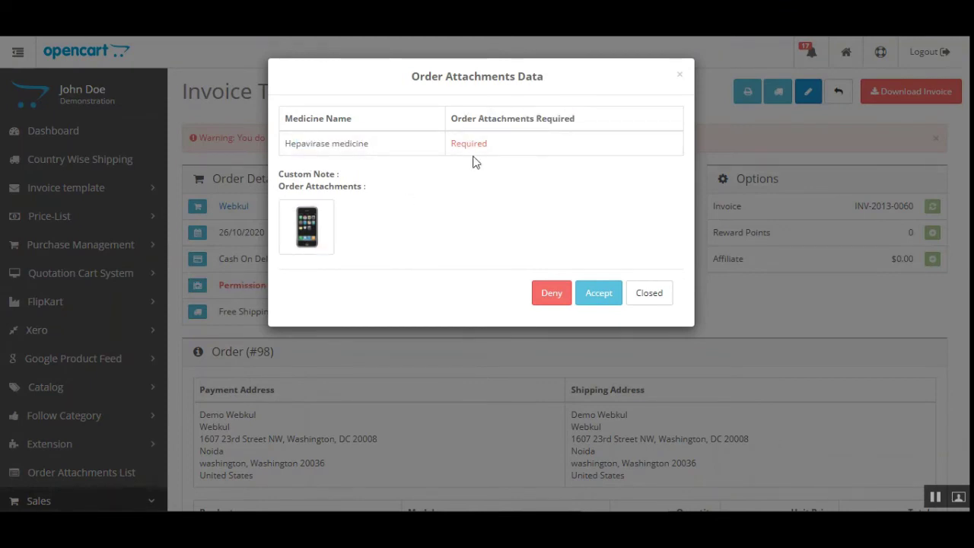
pyautogui.moveTo(483, 144); pyautogui.dragTo(443, 163)
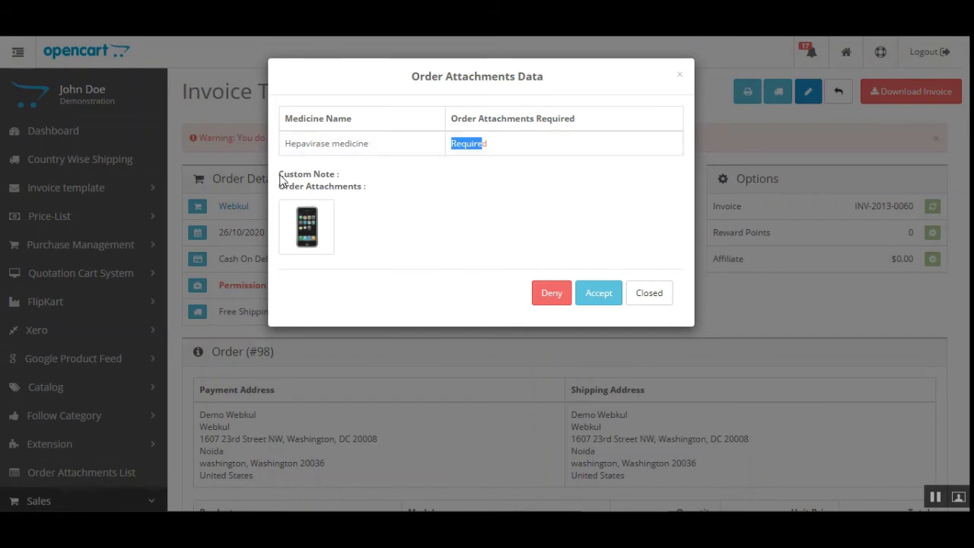
pyautogui.moveTo(280, 176); pyautogui.dragTo(340, 175)
pyautogui.click(342, 175)
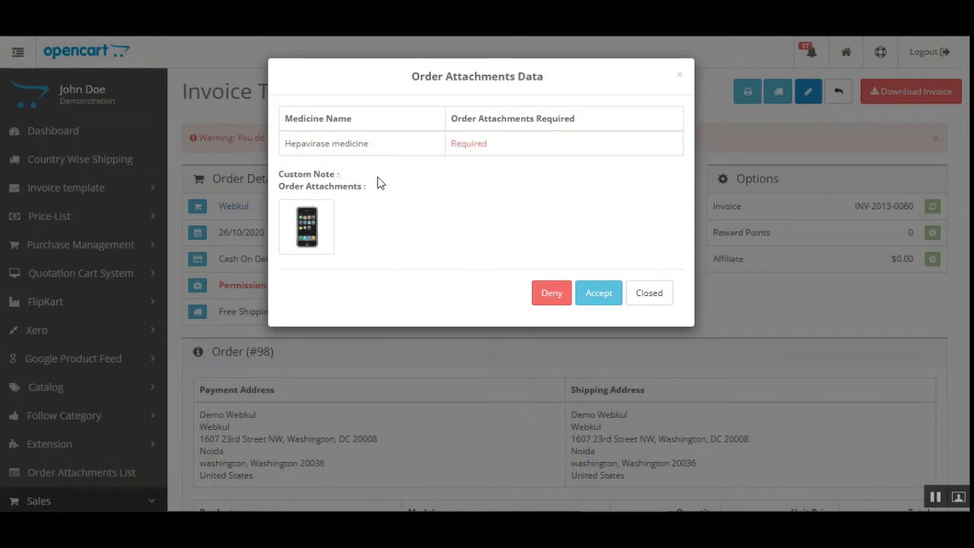
pyautogui.moveTo(280, 190); pyautogui.dragTo(348, 190)
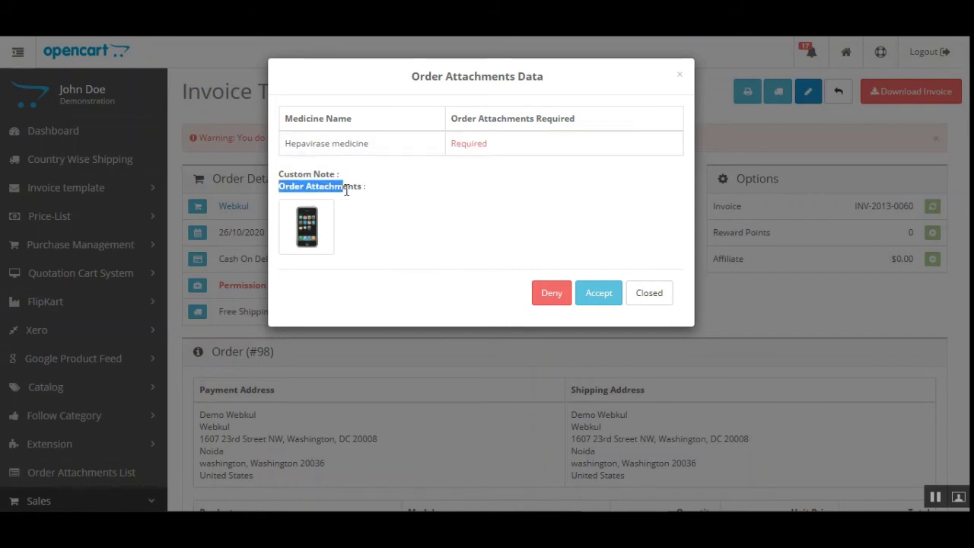
# Step: View the phone attachment at full size, close it, and accept order #98's attachments
pyautogui.click(307, 226)
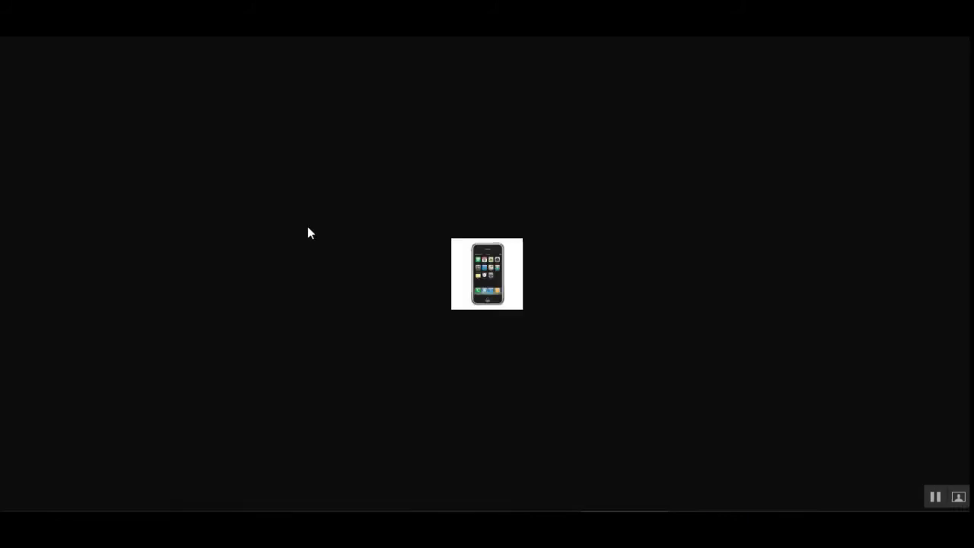
pyautogui.hotkey('ctrl', 'w')
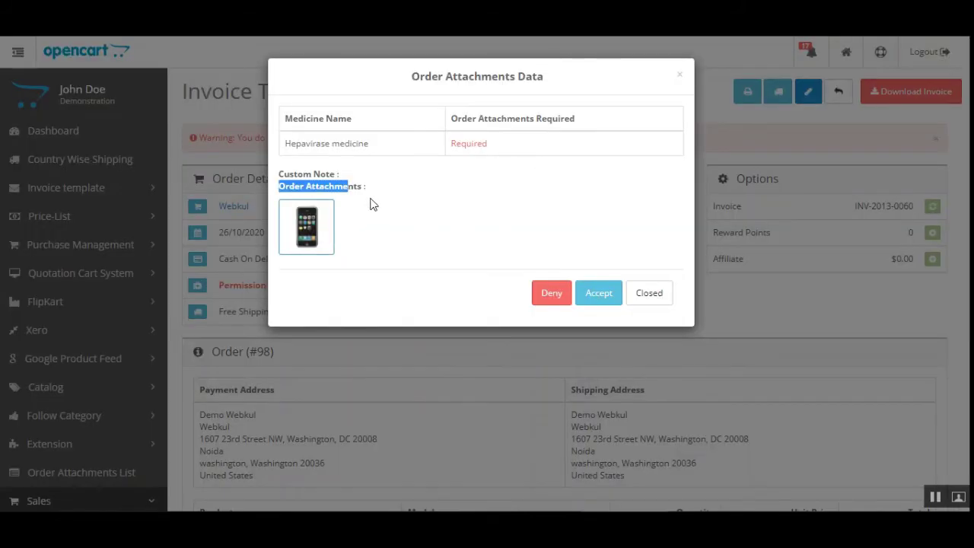
pyautogui.click(362, 242)
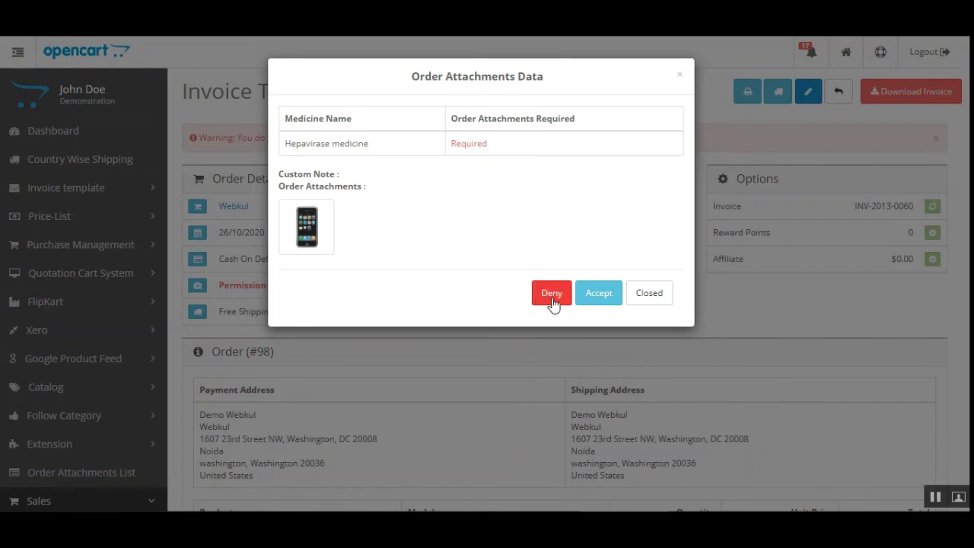
pyautogui.click(599, 293)
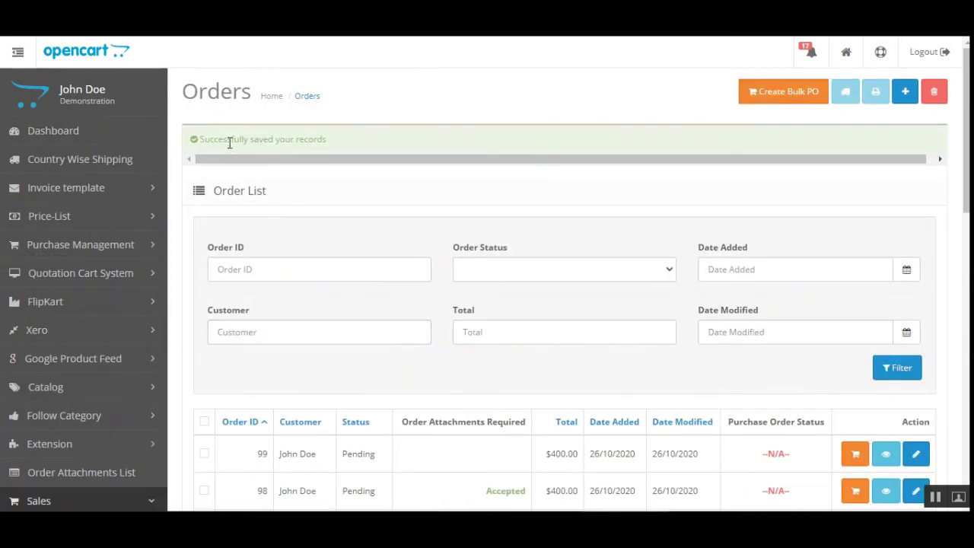
# Step: Point out order 98's Pending status and order 97's Processing status in the Orders list
pyautogui.moveTo(314, 139); pyautogui.dragTo(313, 140)
pyautogui.moveTo(967, 164); pyautogui.dragTo(966, 238)
pyautogui.moveTo(254, 275); pyautogui.dragTo(388, 291)
pyautogui.click(389, 288)
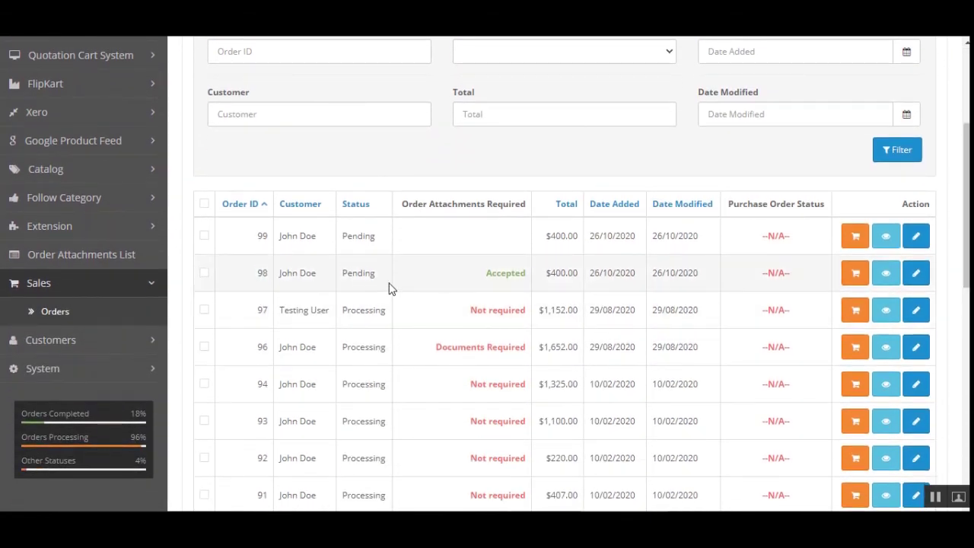
pyautogui.doubleClick(346, 275)
pyautogui.moveTo(350, 309); pyautogui.dragTo(387, 311)
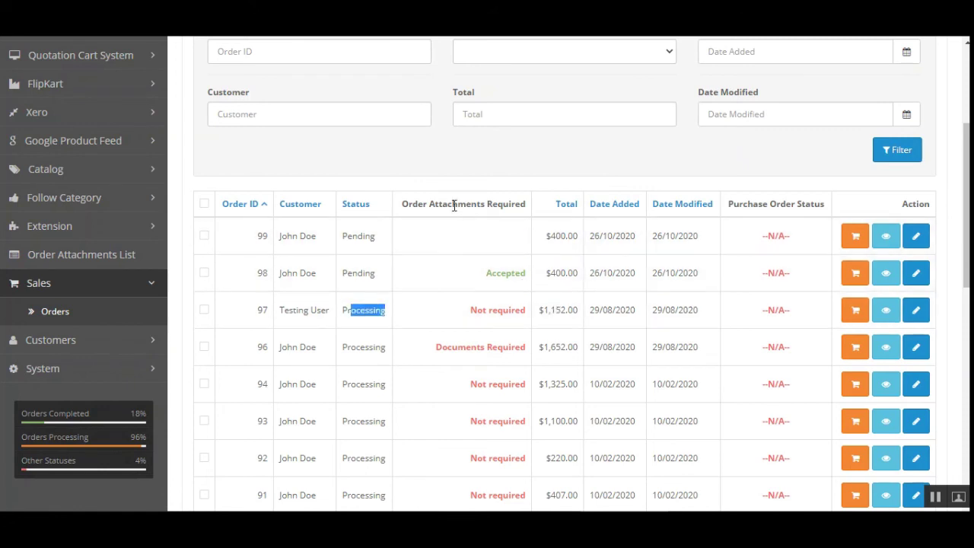
# Step: Highlight order 98's Accepted attachment status, then open order #99's details page
pyautogui.moveTo(432, 204); pyautogui.dragTo(513, 203)
pyautogui.click(488, 282)
pyautogui.moveTo(488, 282); pyautogui.dragTo(526, 279)
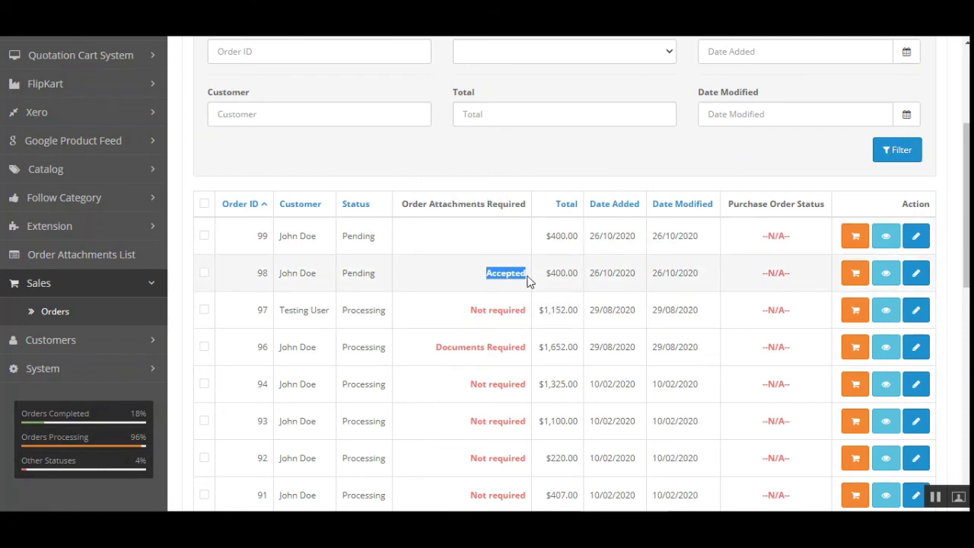
pyautogui.click(937, 499)
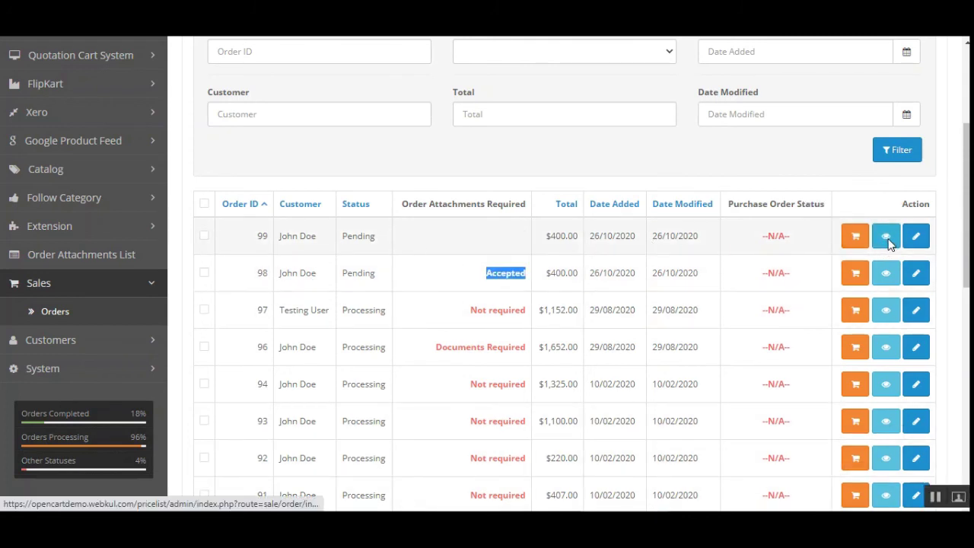
pyautogui.click(886, 236)
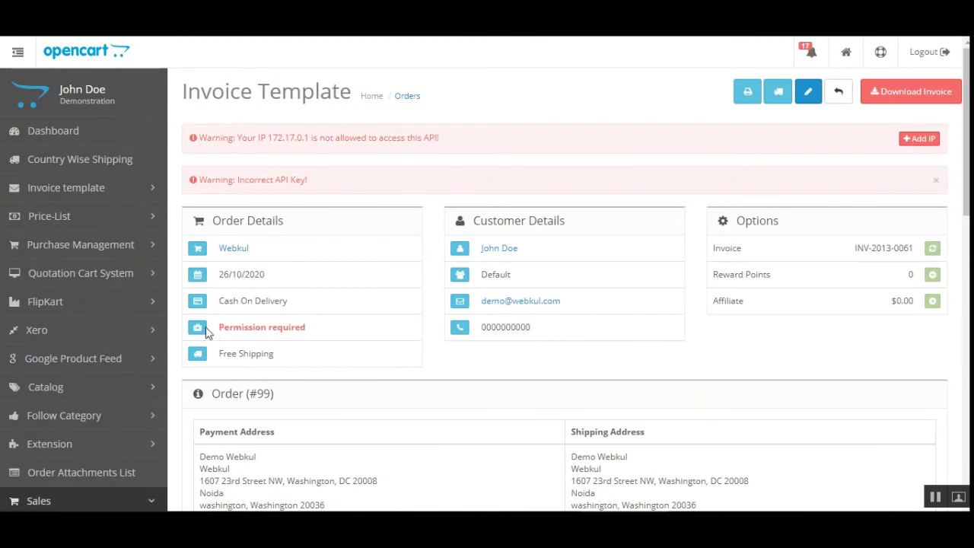
# Step: Open order #99's attachment details, review the Hepavirase images, and deny them
pyautogui.click(197, 327)
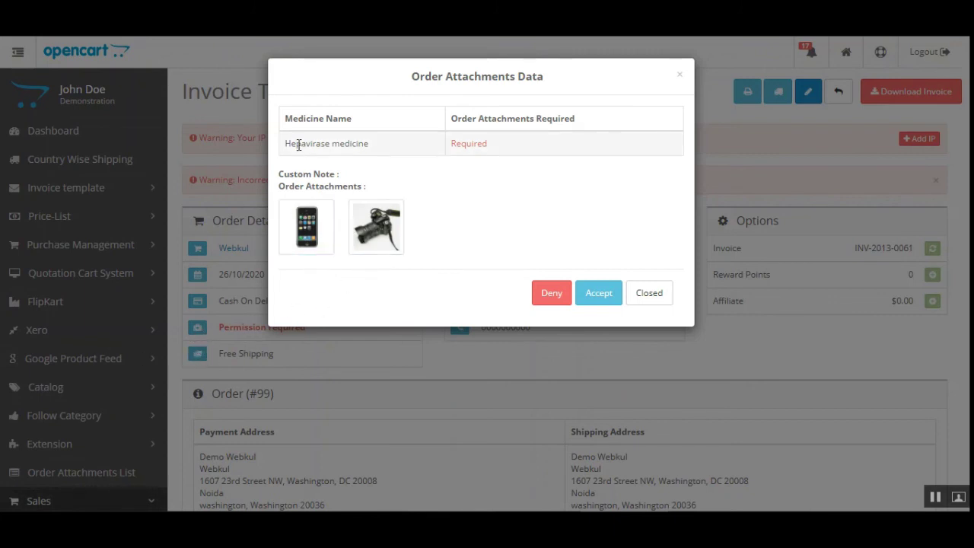
pyautogui.moveTo(295, 143); pyautogui.dragTo(366, 143)
pyautogui.click(532, 255)
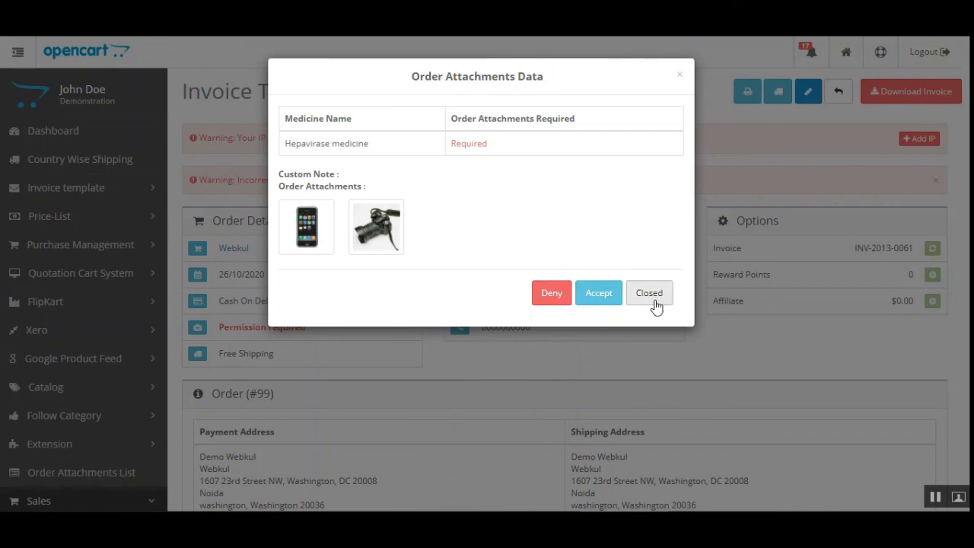
pyautogui.click(552, 294)
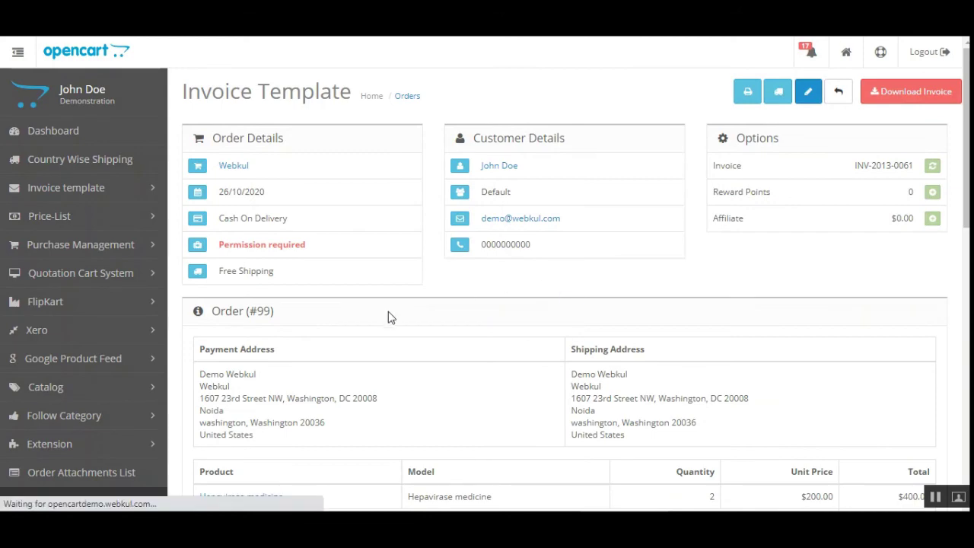
# Step: Accept order #99's previously denied attachments so its status in the Orders list reads Accepted
pyautogui.scroll(-2, 328, 317)
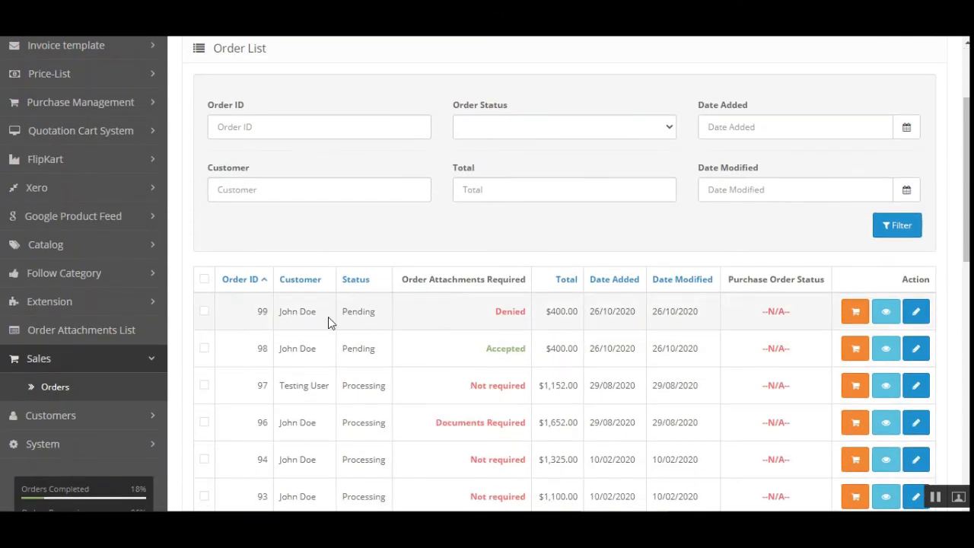
pyautogui.moveTo(436, 279); pyautogui.dragTo(547, 312)
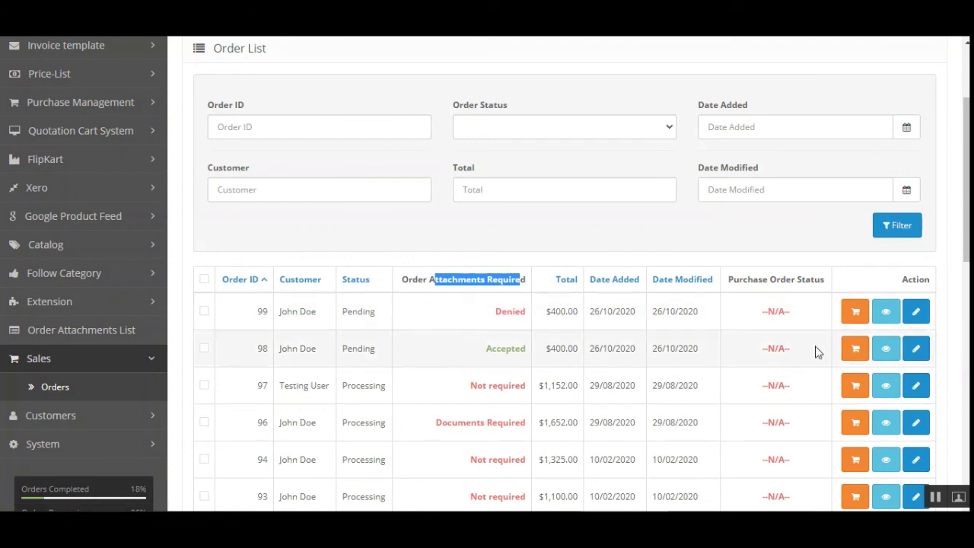
pyautogui.click(457, 327)
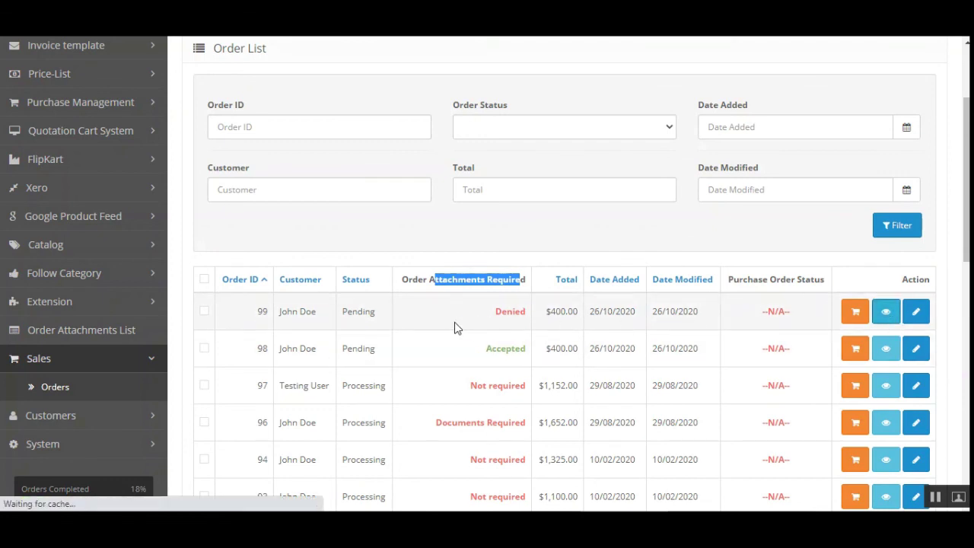
pyautogui.click(197, 328)
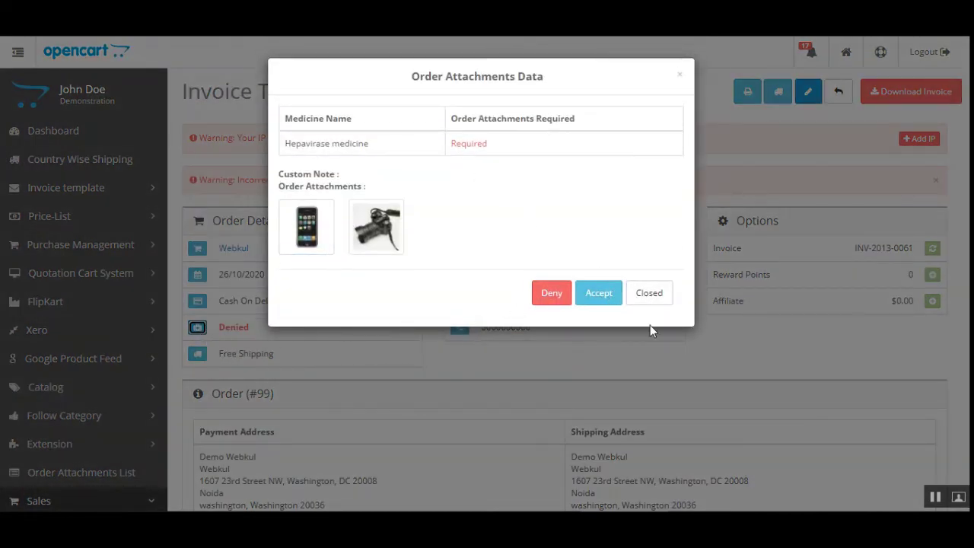
pyautogui.click(605, 299)
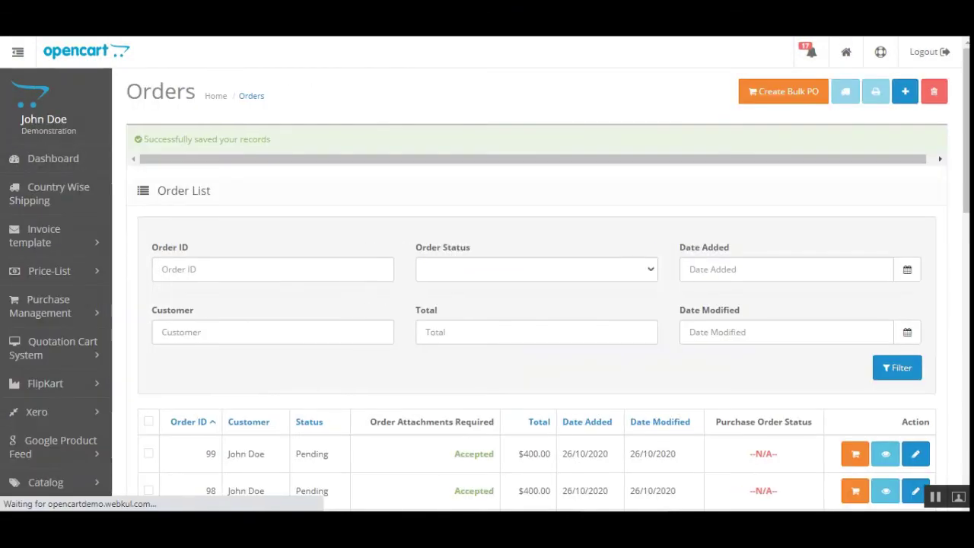
pyautogui.moveTo(477, 456); pyautogui.dragTo(564, 477)
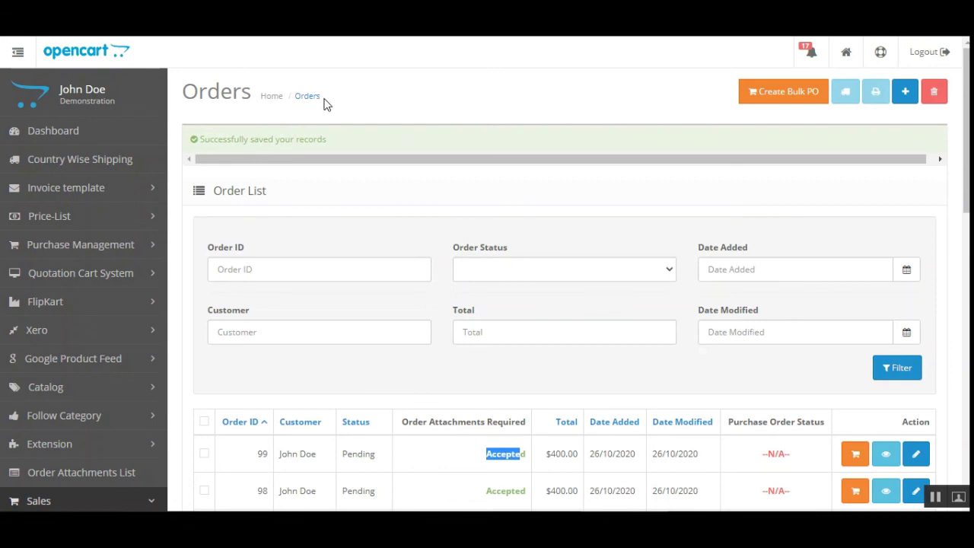
pyautogui.click(936, 499)
pyautogui.click(947, 173)
pyautogui.moveTo(966, 173)
pyautogui.mouseDown()
pyautogui.moveTo(967, 261)
pyautogui.moveTo(967, 173)
pyautogui.mouseUp()
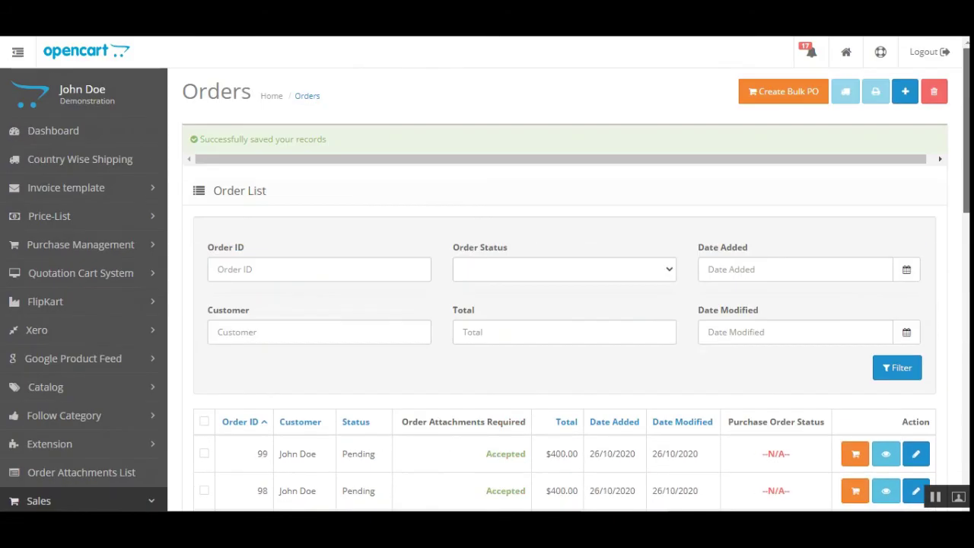